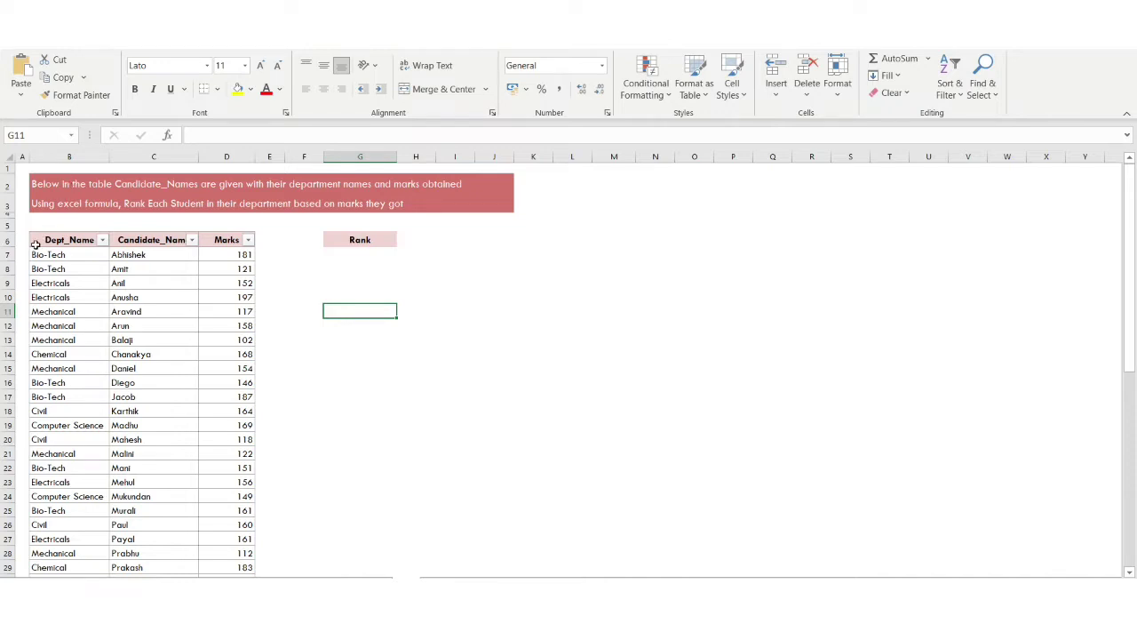
Review the ranking task statement and the candidate table's Dept_Name, Candidate_Name and Marks columns.
drag(36, 240, 146, 352)
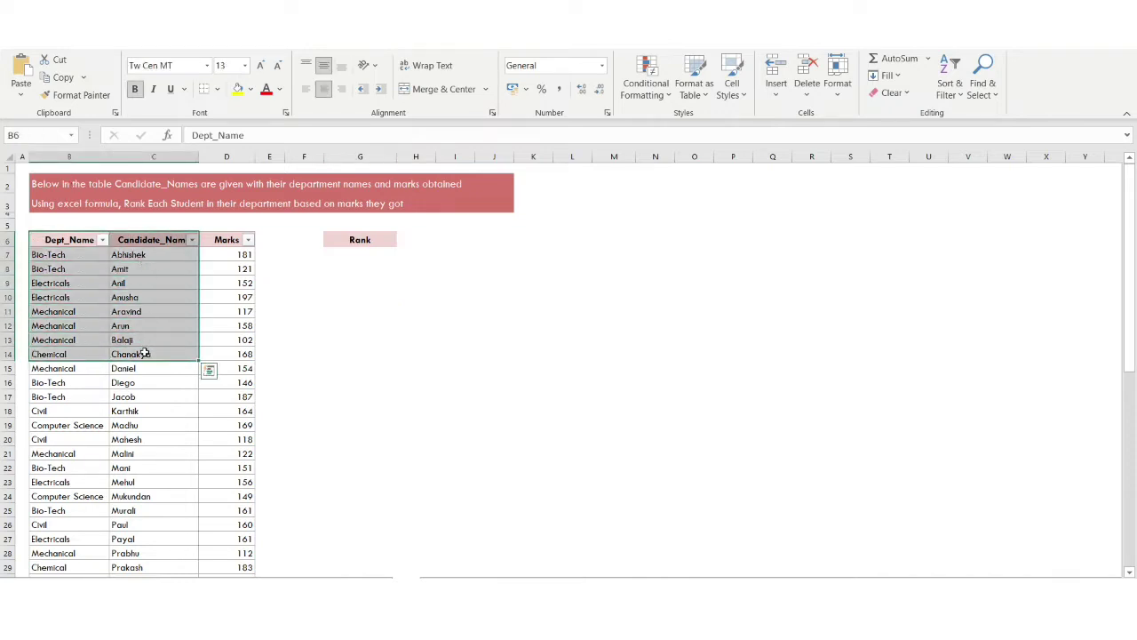
click(211, 253)
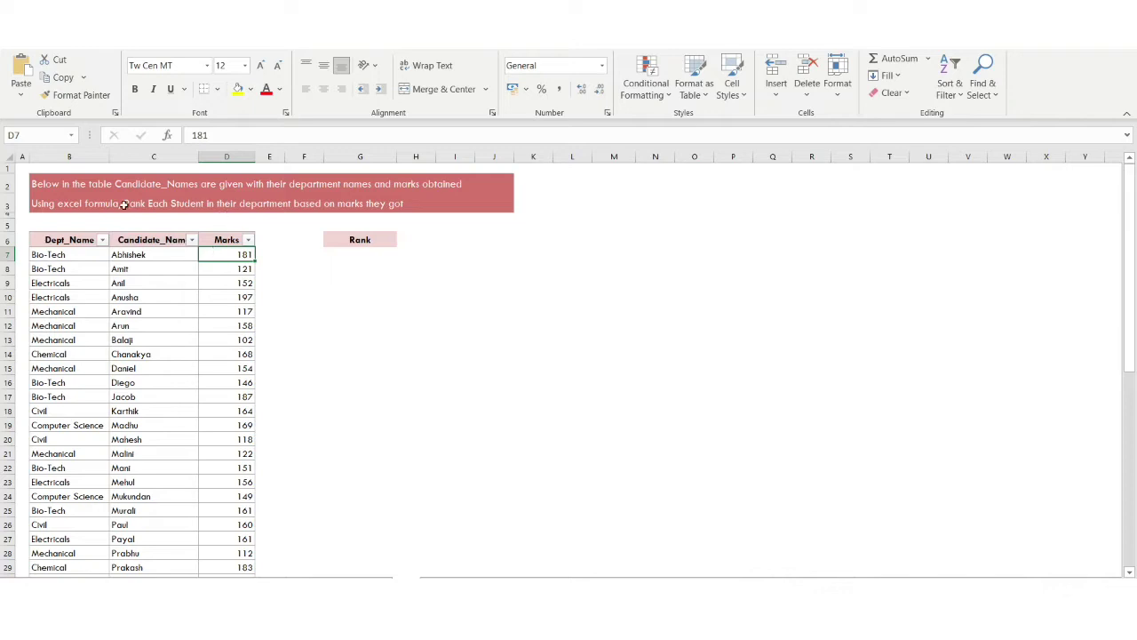
click(62, 202)
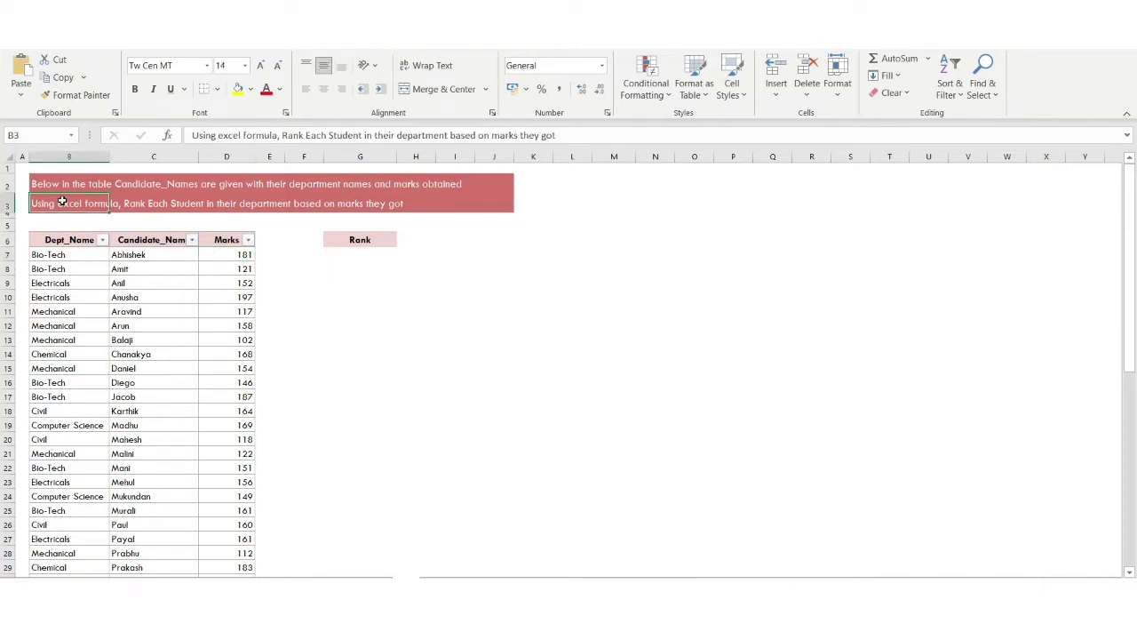
click(147, 195)
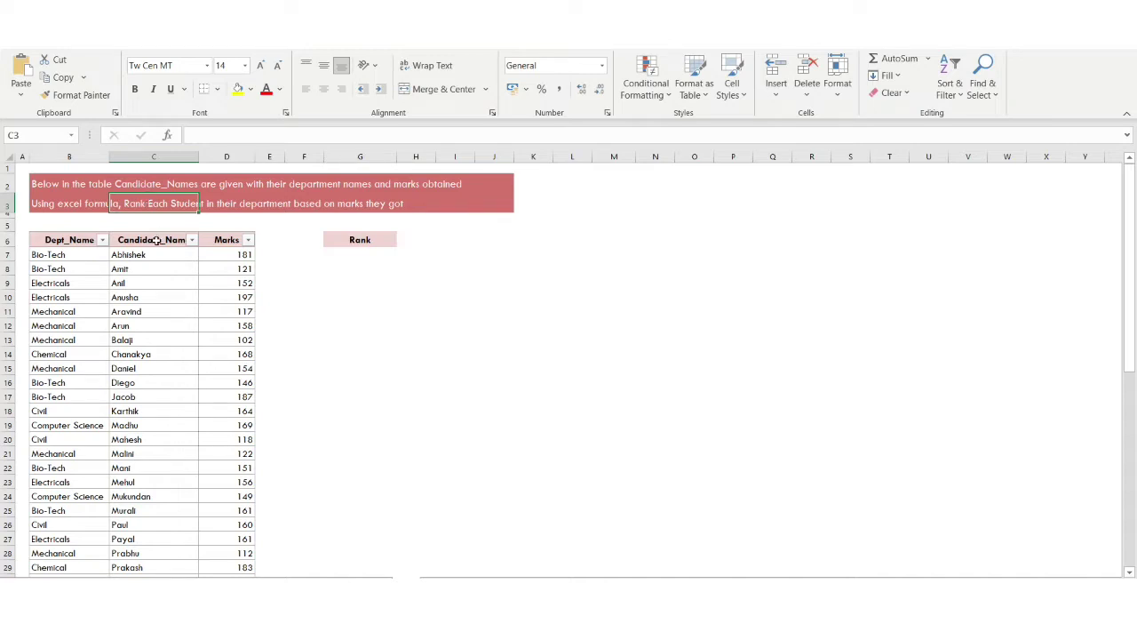
click(77, 258)
drag(68, 255, 78, 410)
drag(141, 255, 163, 400)
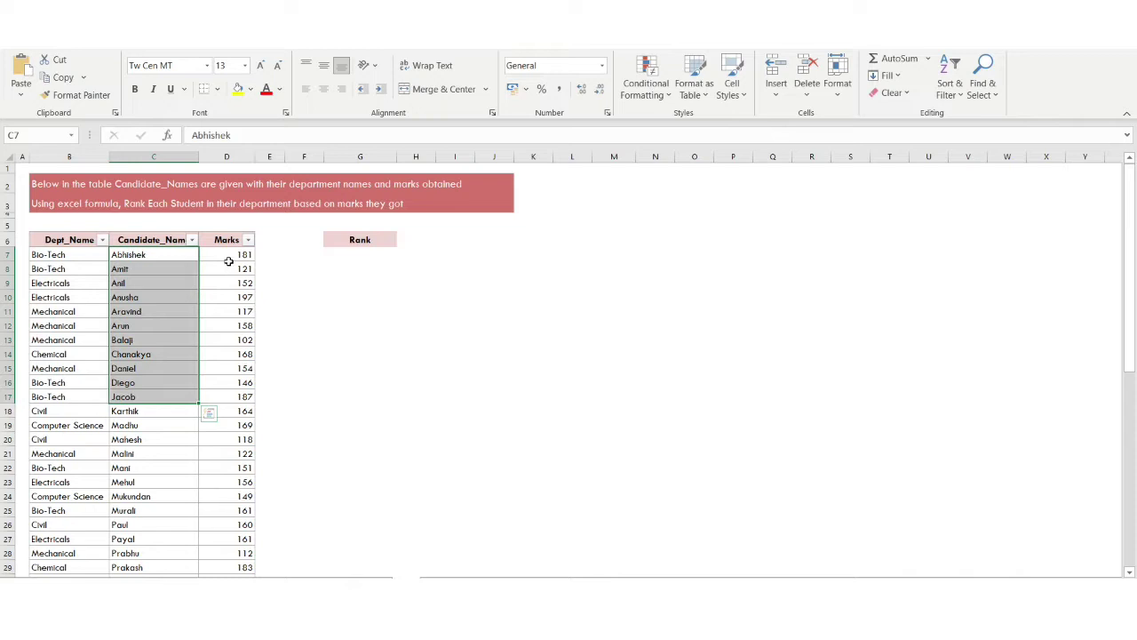
drag(228, 261, 229, 441)
click(220, 302)
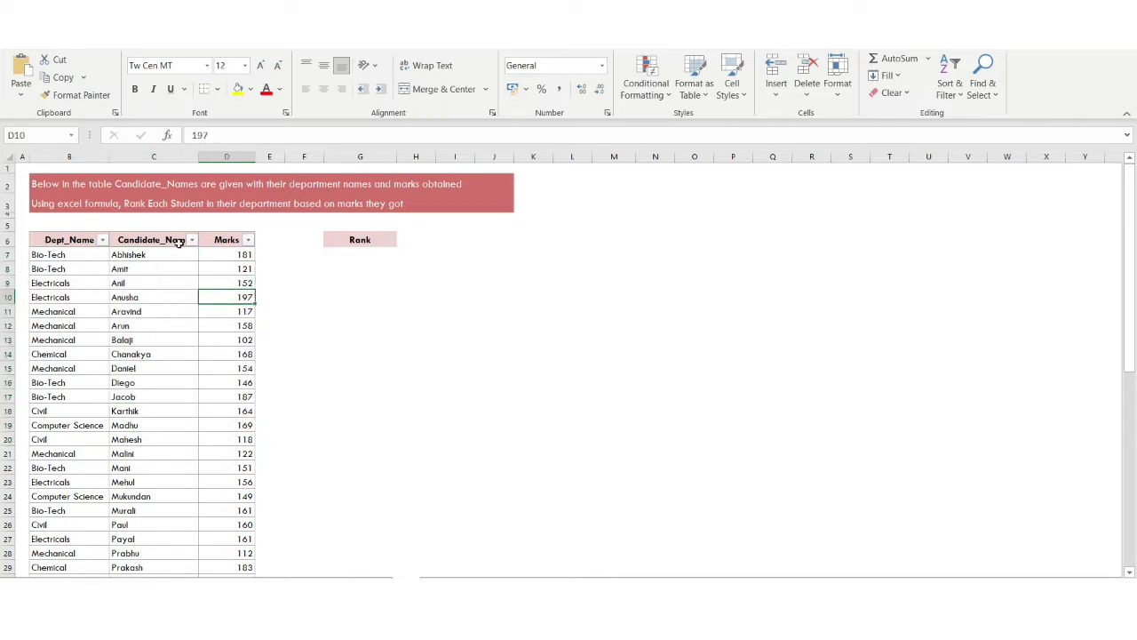
click(107, 205)
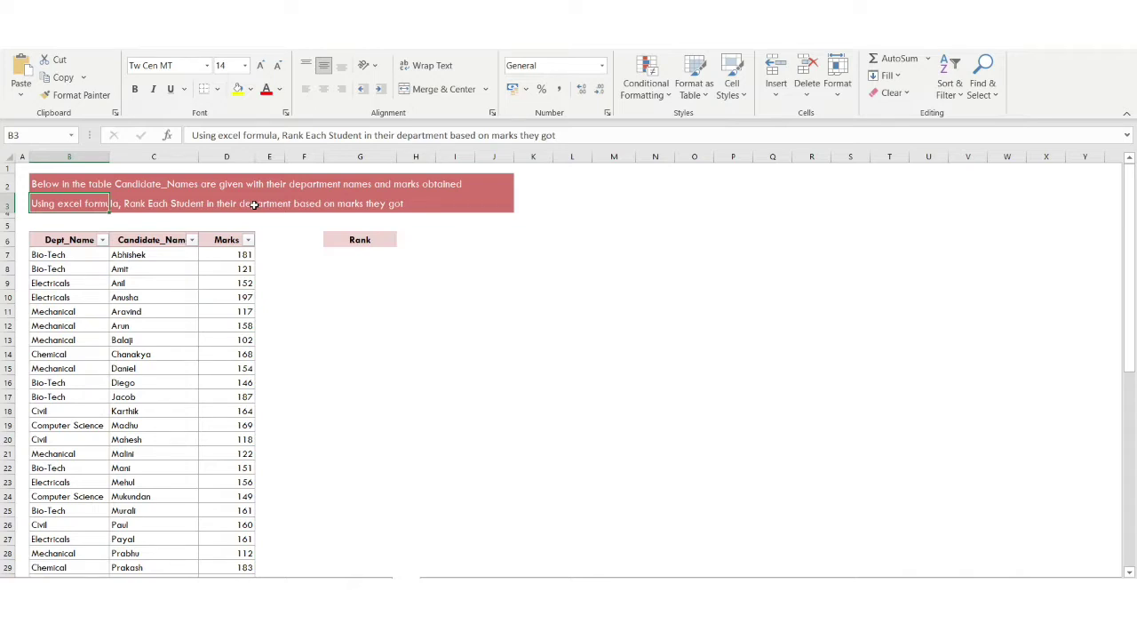
drag(89, 256, 241, 380)
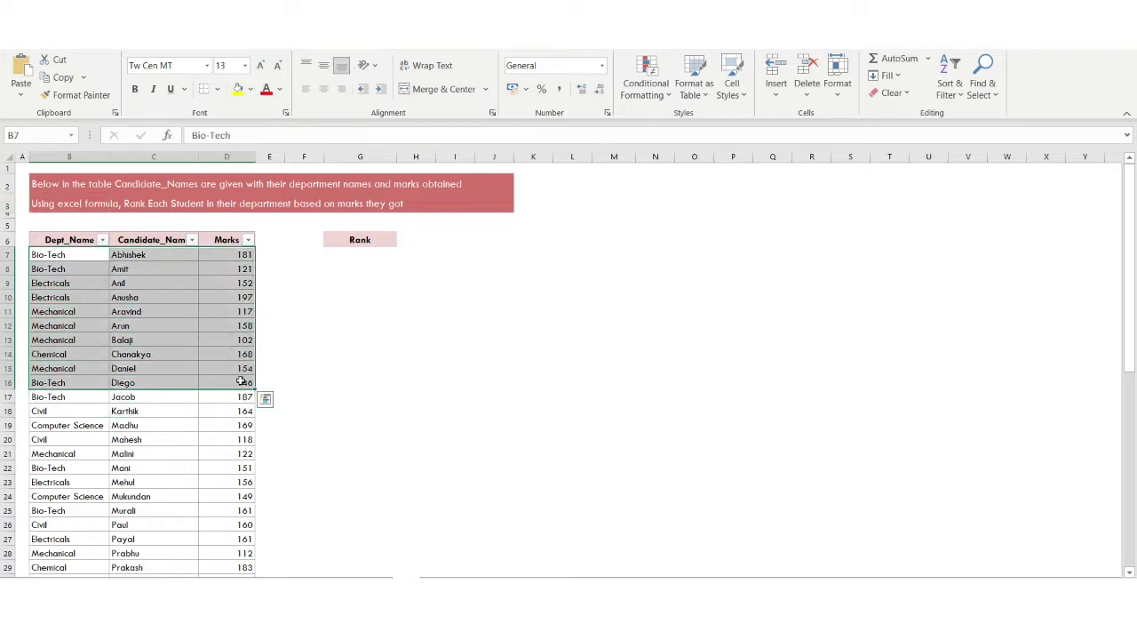
click(360, 253)
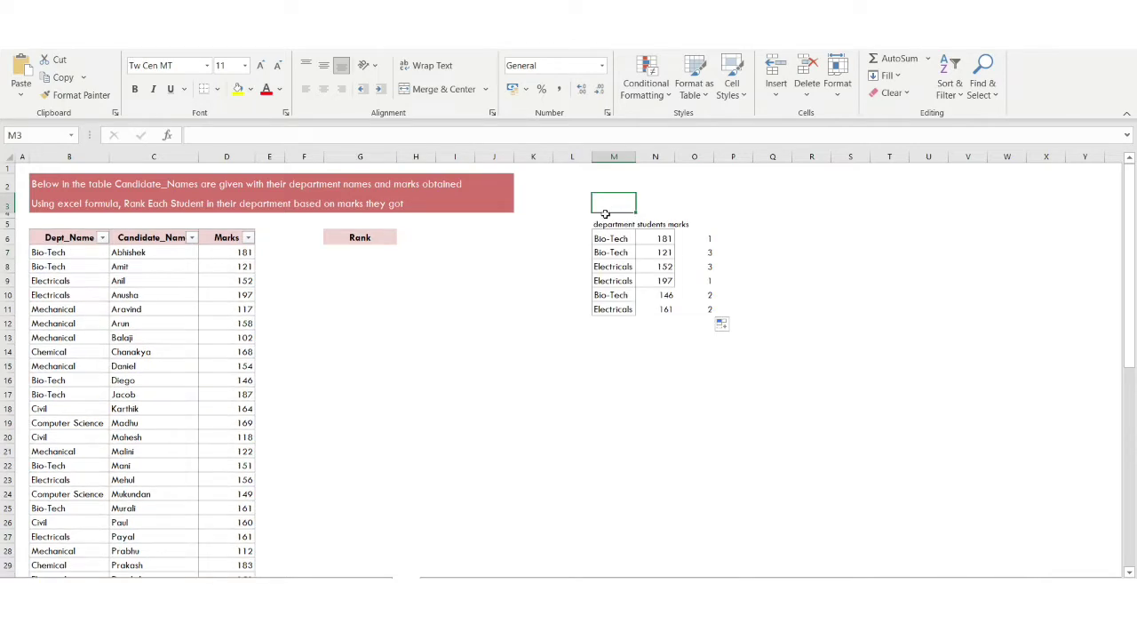
Examine the small sample table in M5:O11, including its department, marks and rank columns and the rank formulas.
drag(601, 215, 711, 313)
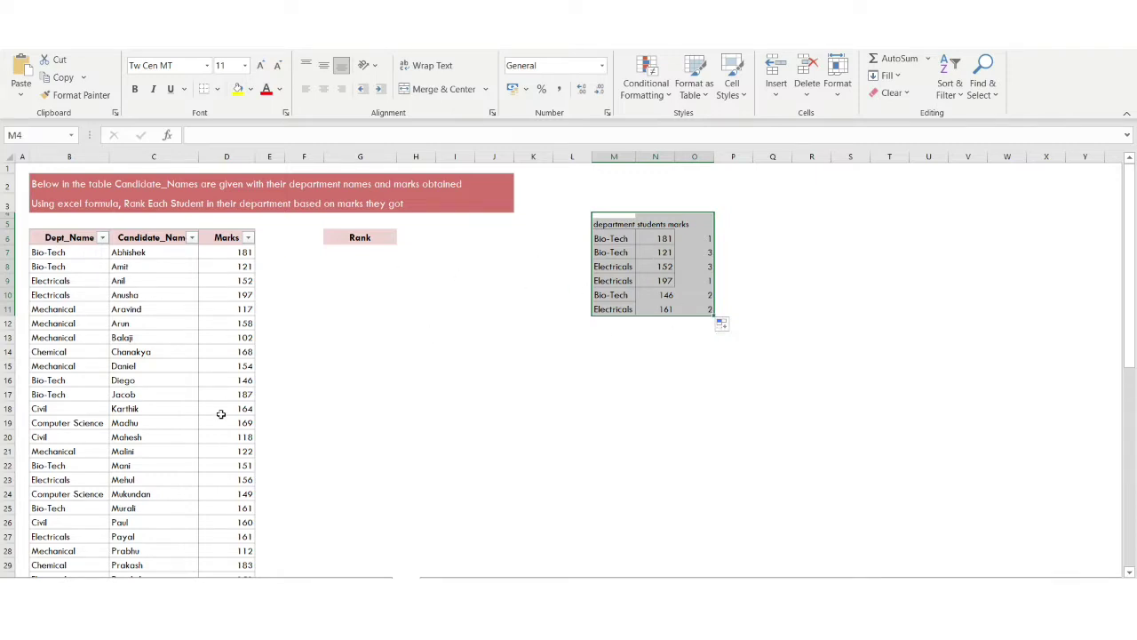
click(684, 267)
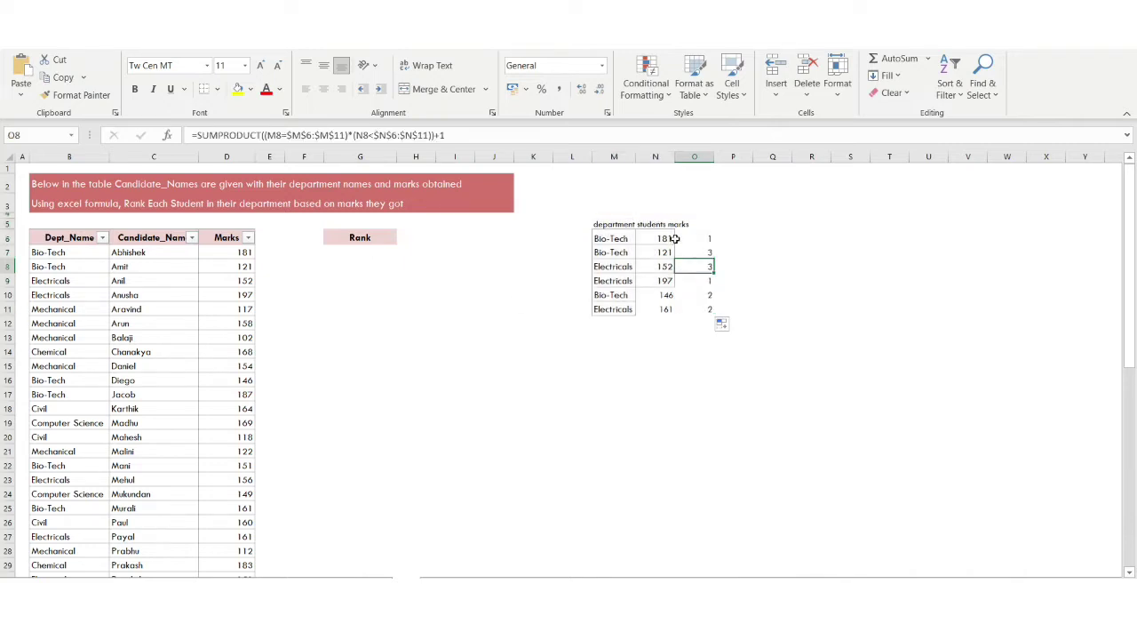
click(687, 238)
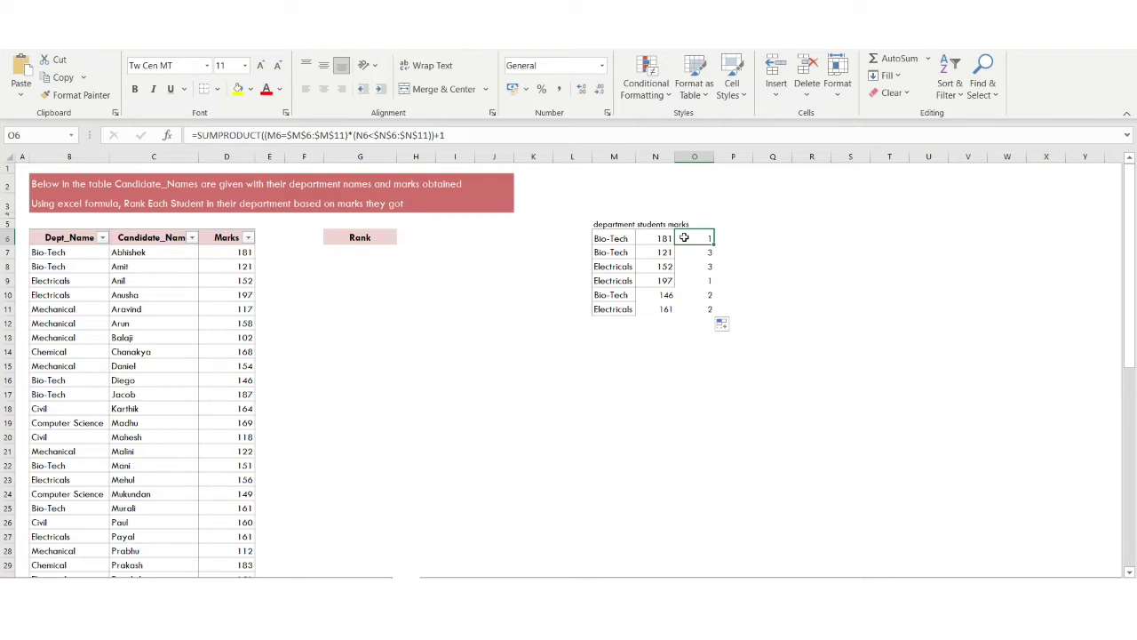
drag(622, 224, 625, 308)
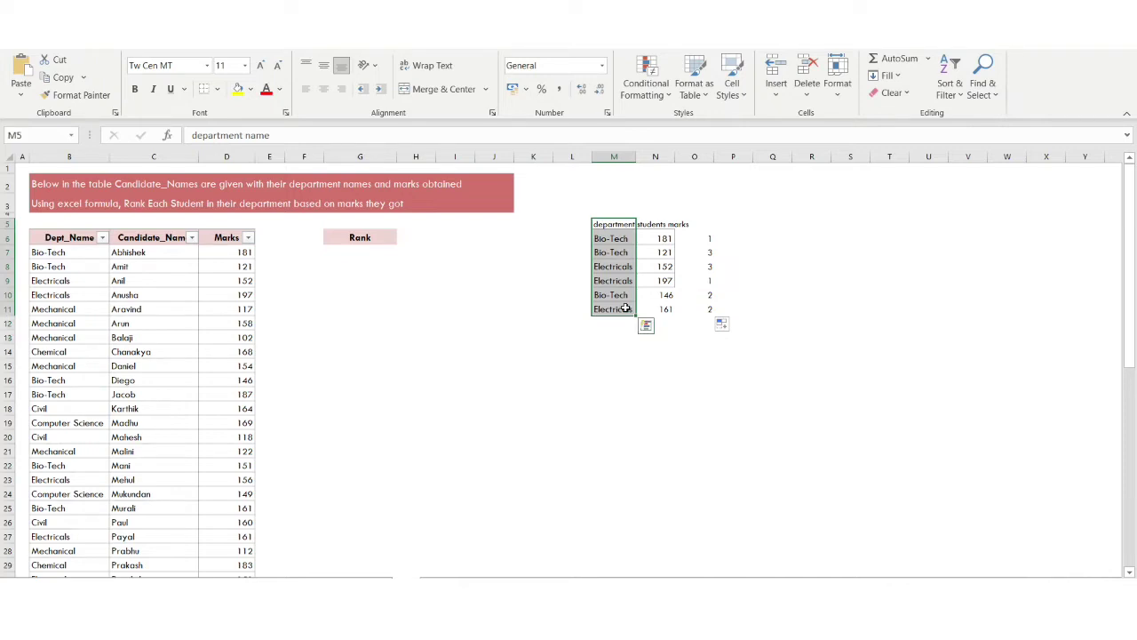
drag(644, 225, 654, 311)
drag(702, 221, 699, 304)
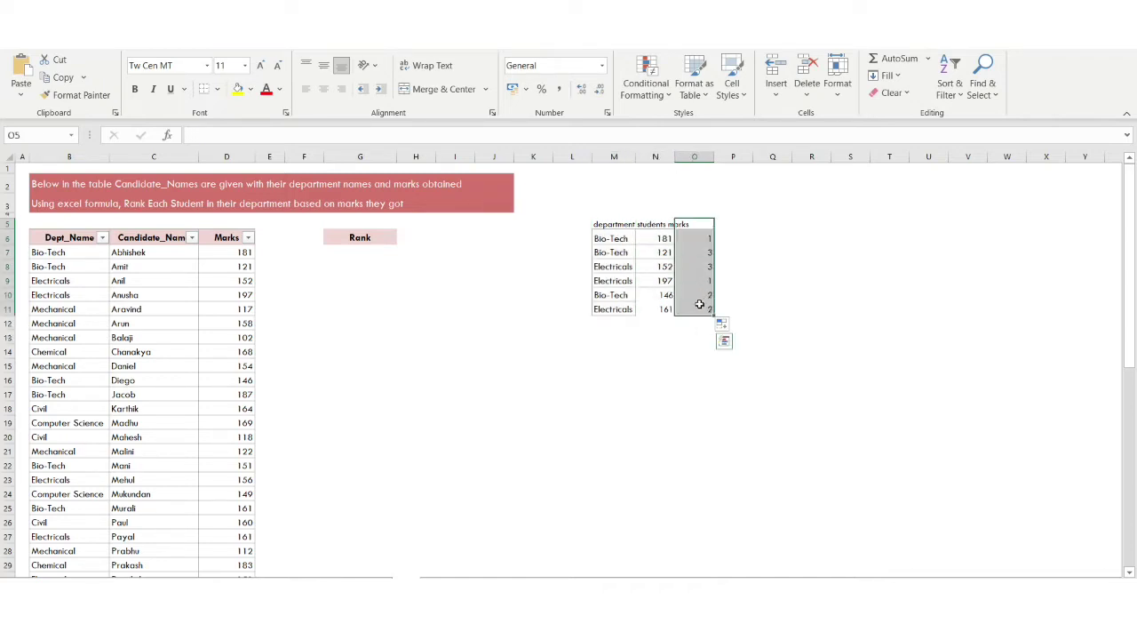
click(738, 253)
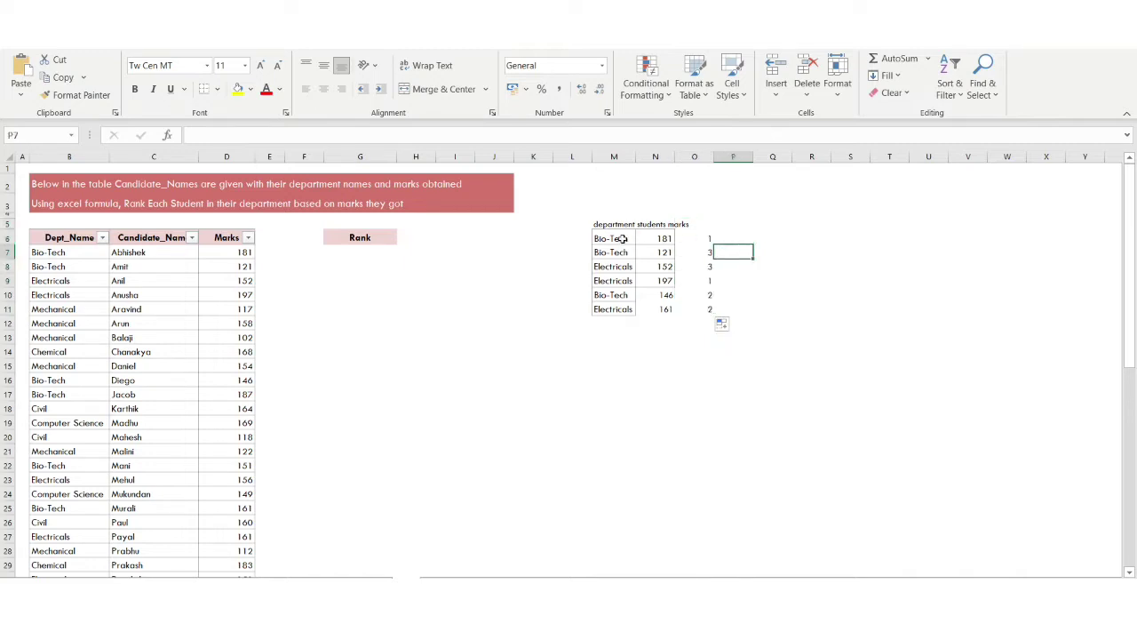
Compare the Bio-Tech and Electricals marks in the sample table with the ranks given within each department.
drag(616, 239, 647, 252)
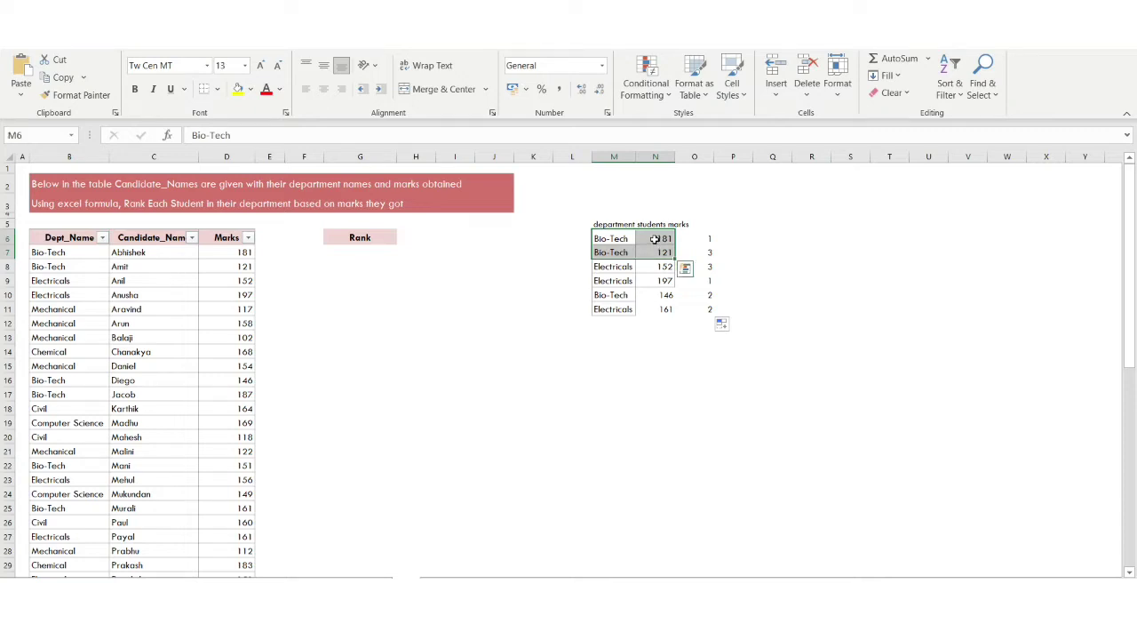
click(656, 295)
click(650, 241)
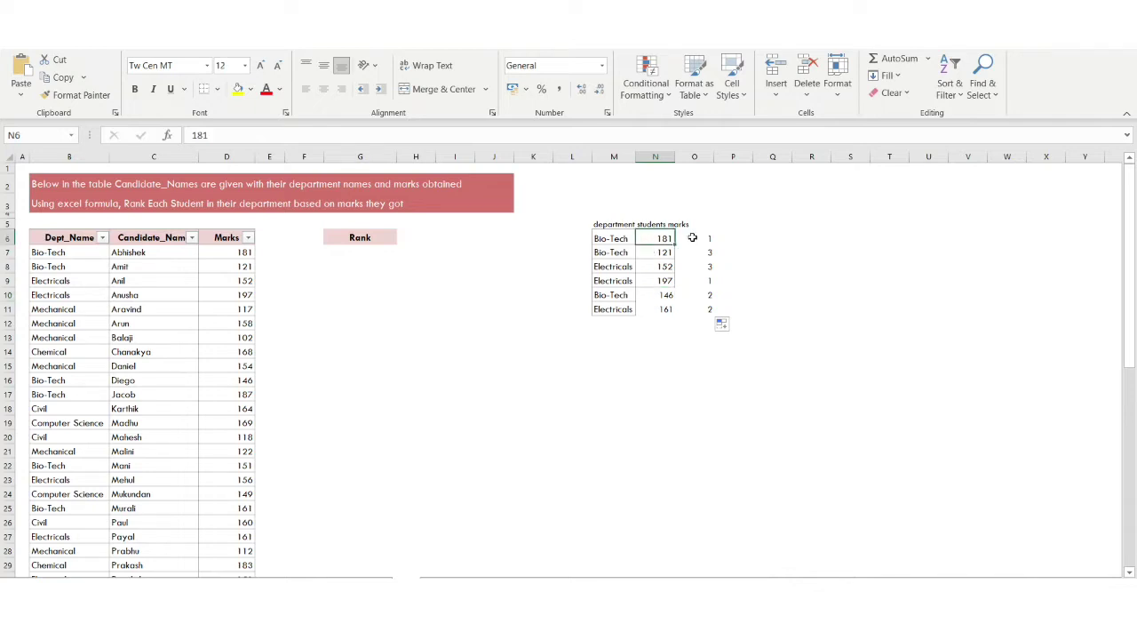
click(692, 238)
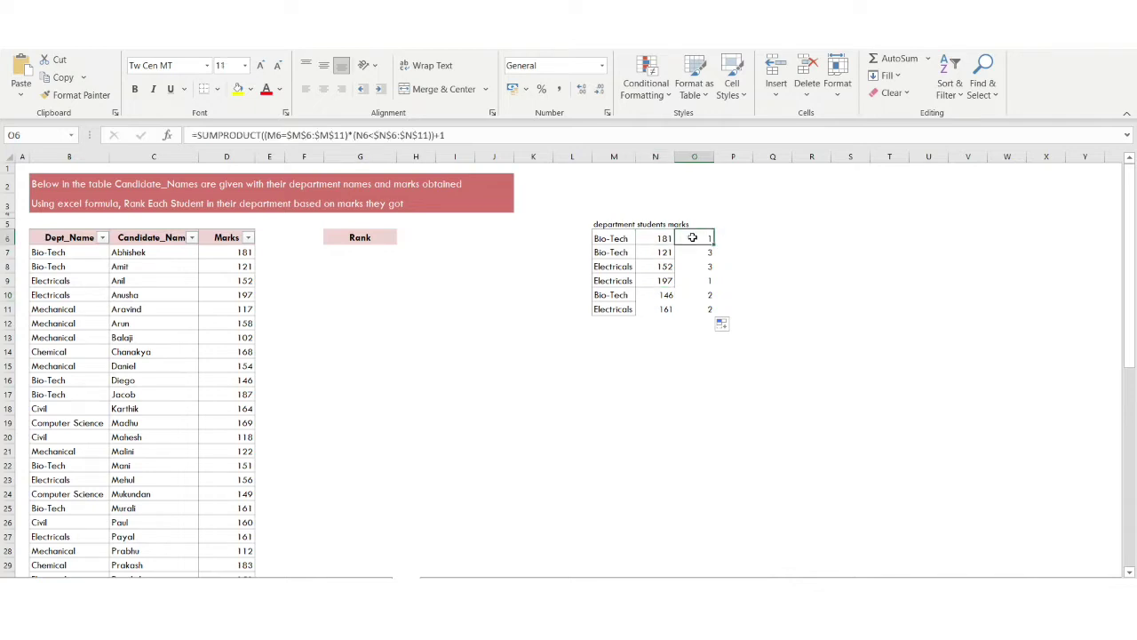
click(657, 293)
click(712, 295)
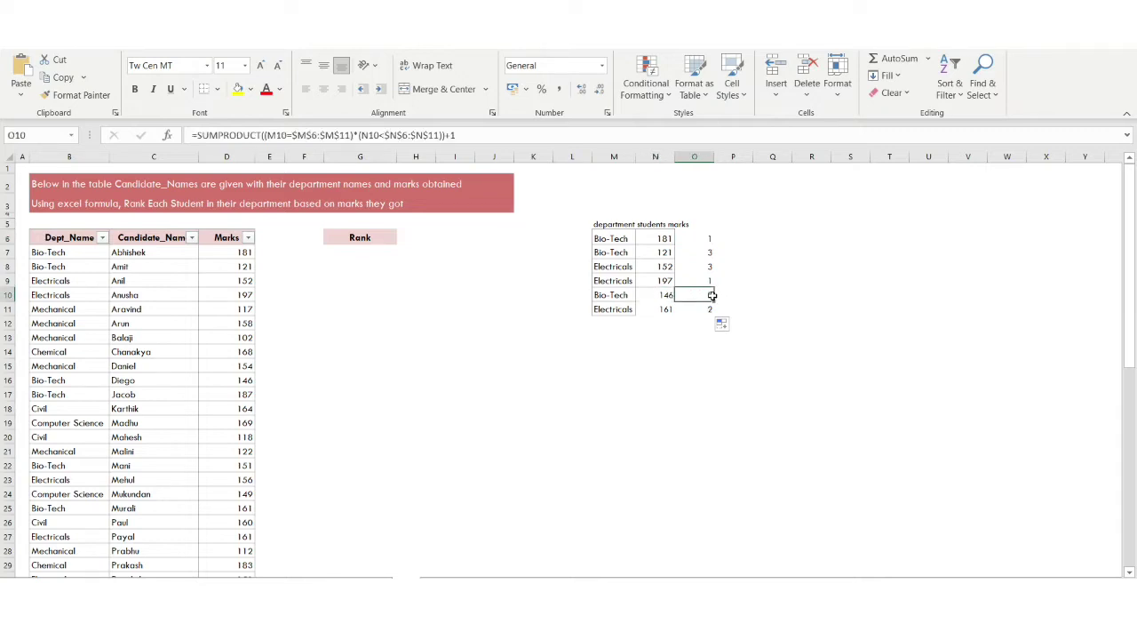
click(650, 253)
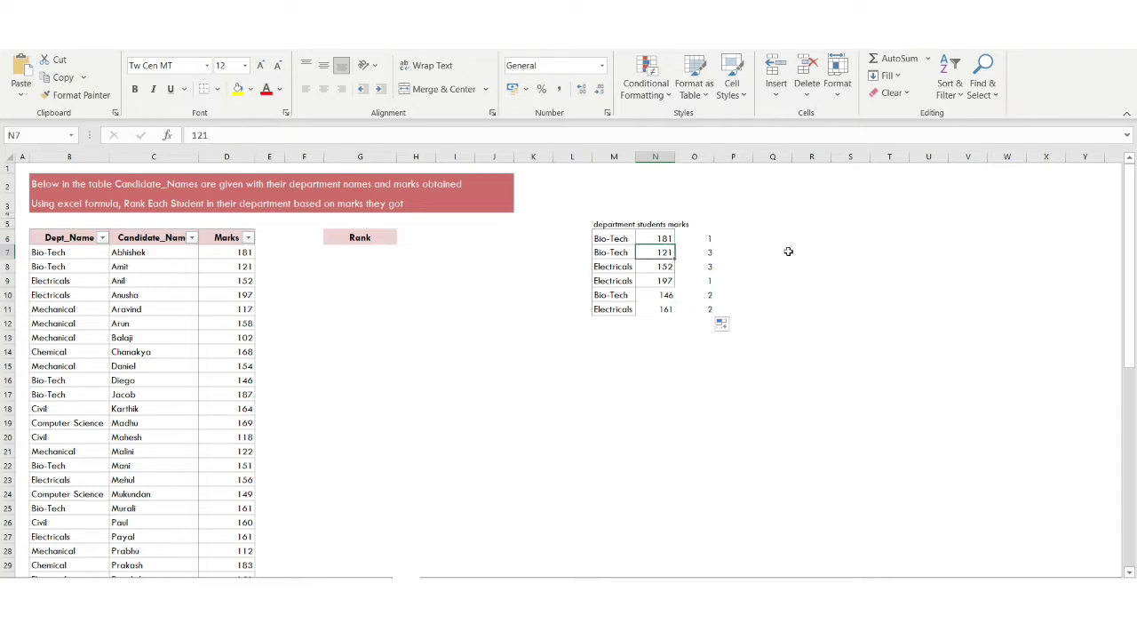
click(693, 252)
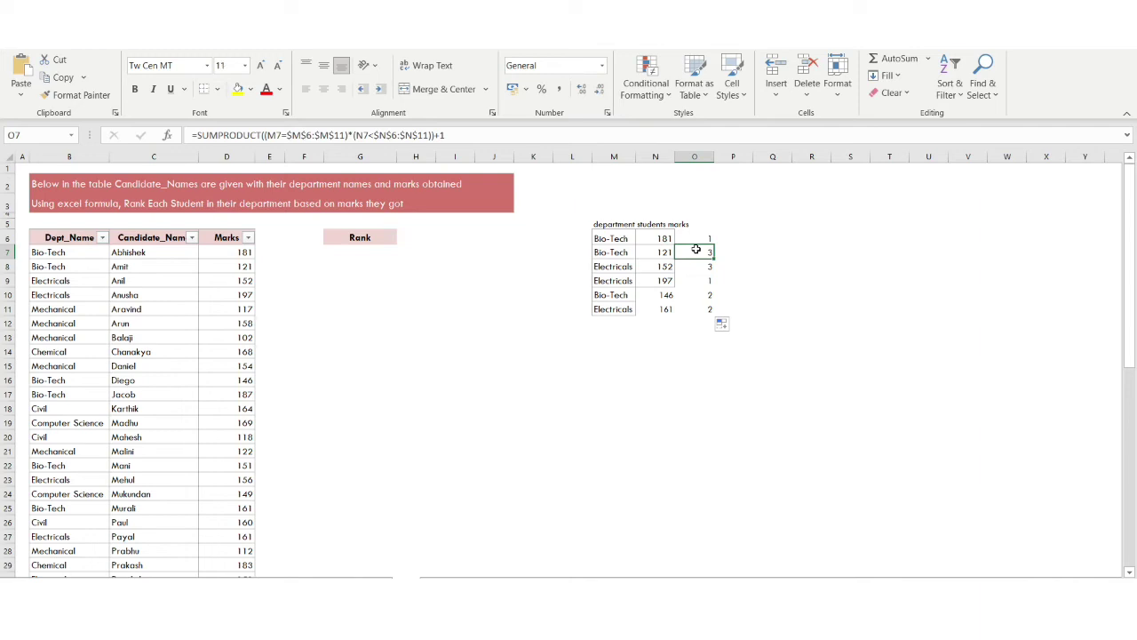
drag(612, 267, 656, 307)
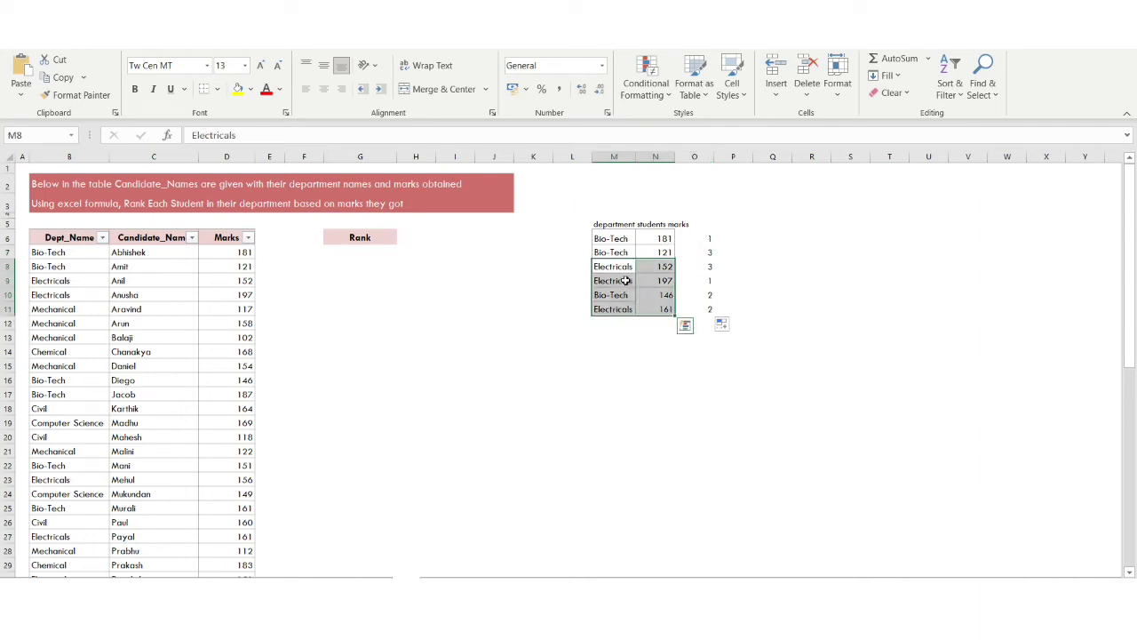
double_click(630, 281)
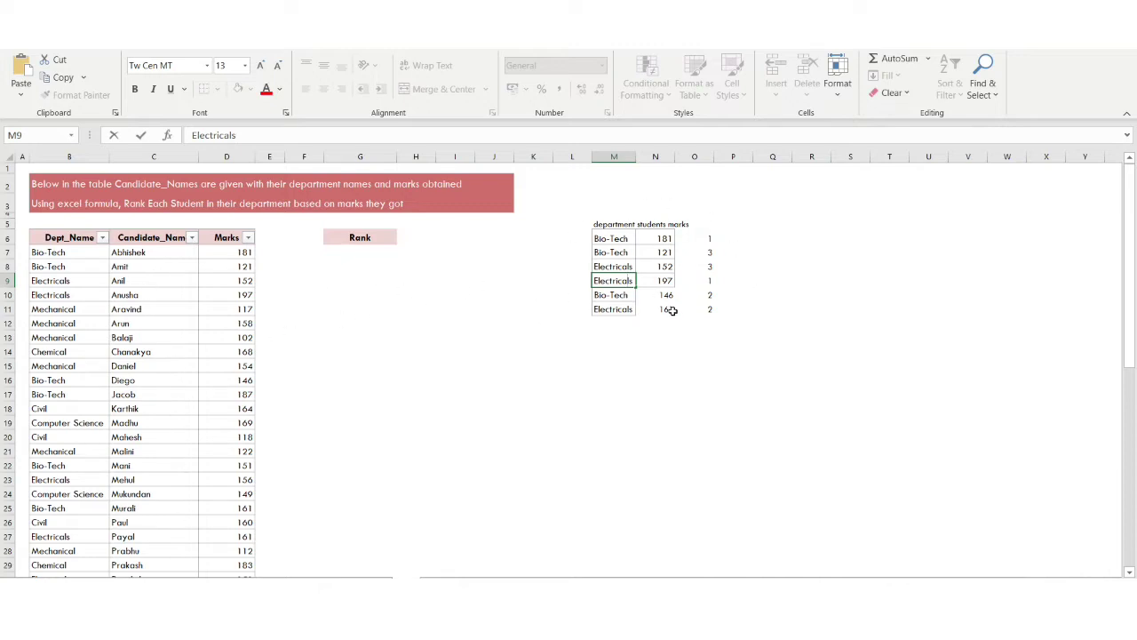
Inspect the complete SUMPRODUCT ranking formula in cell O6.
click(709, 238)
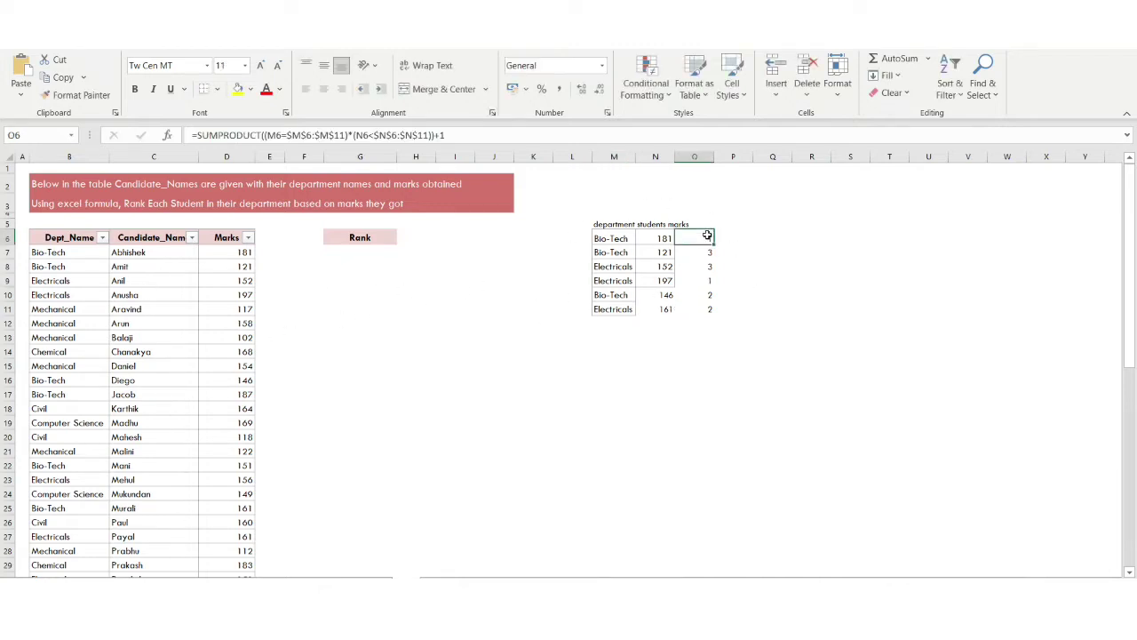
drag(485, 135, 188, 135)
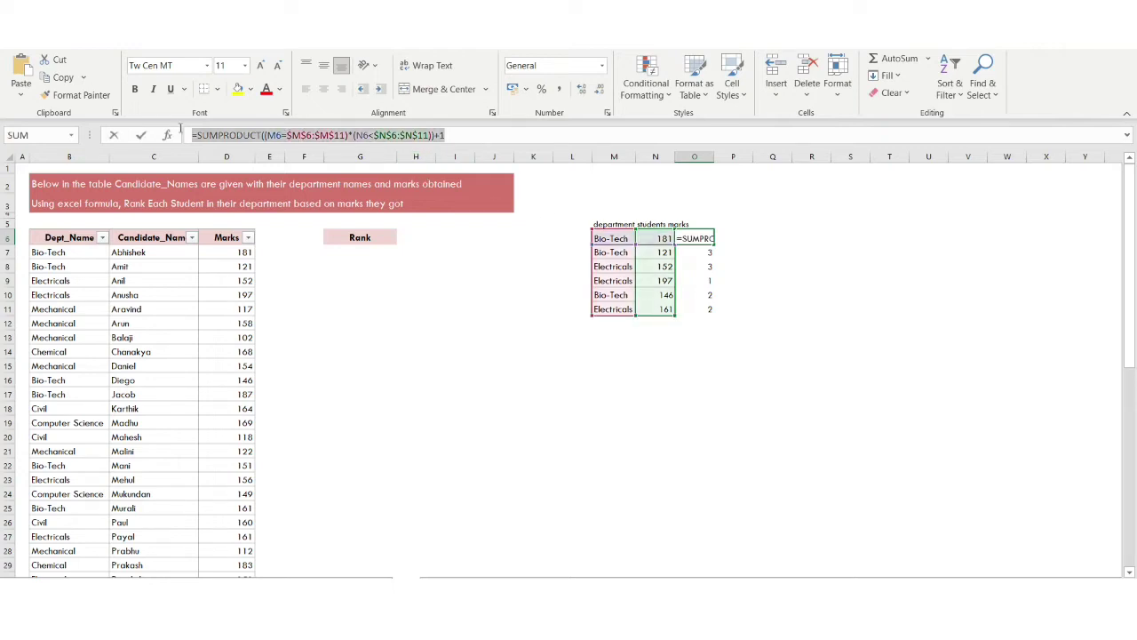
key(Return)
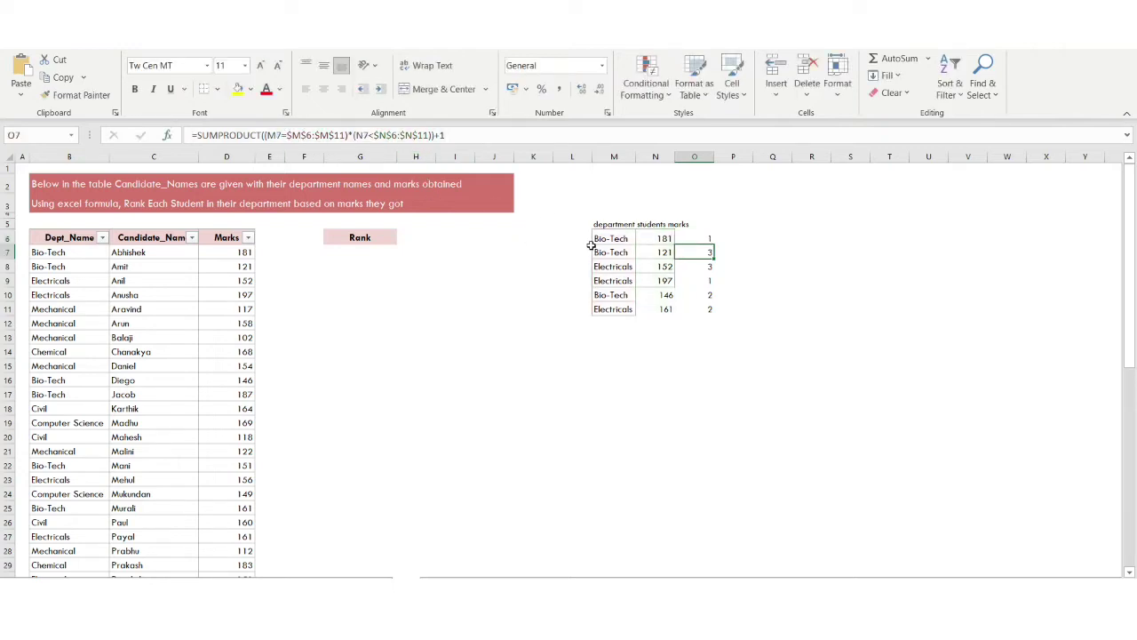
Switch to Notepad, shrink its window to uncover the sample table, and write two empty square-bracket pairs on separate lines.
click(685, 240)
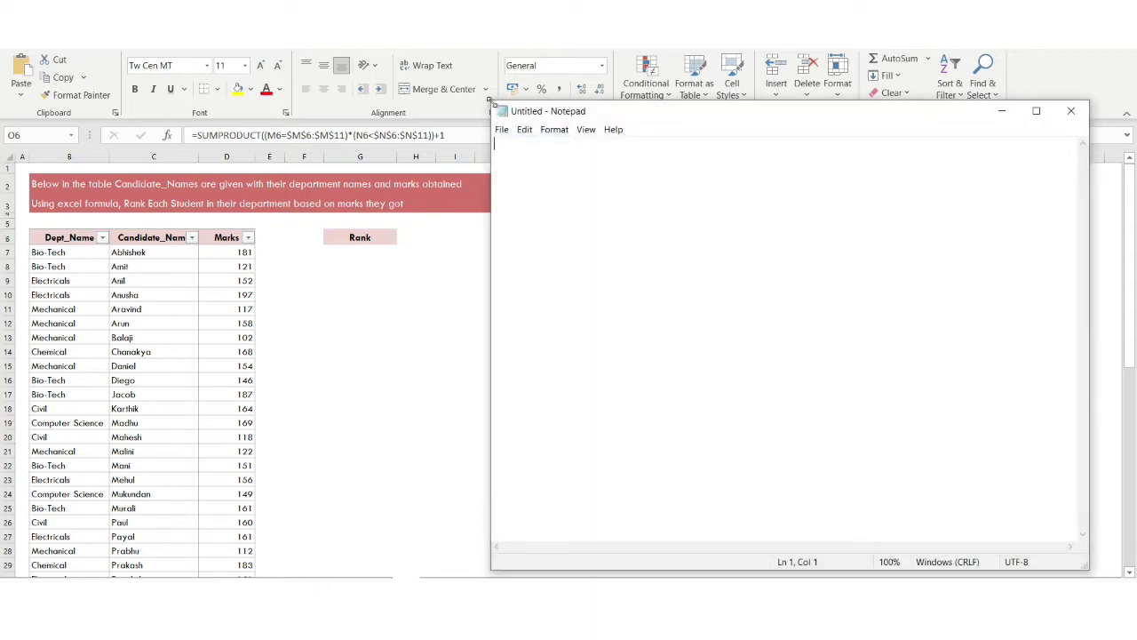
drag(489, 99, 801, 188)
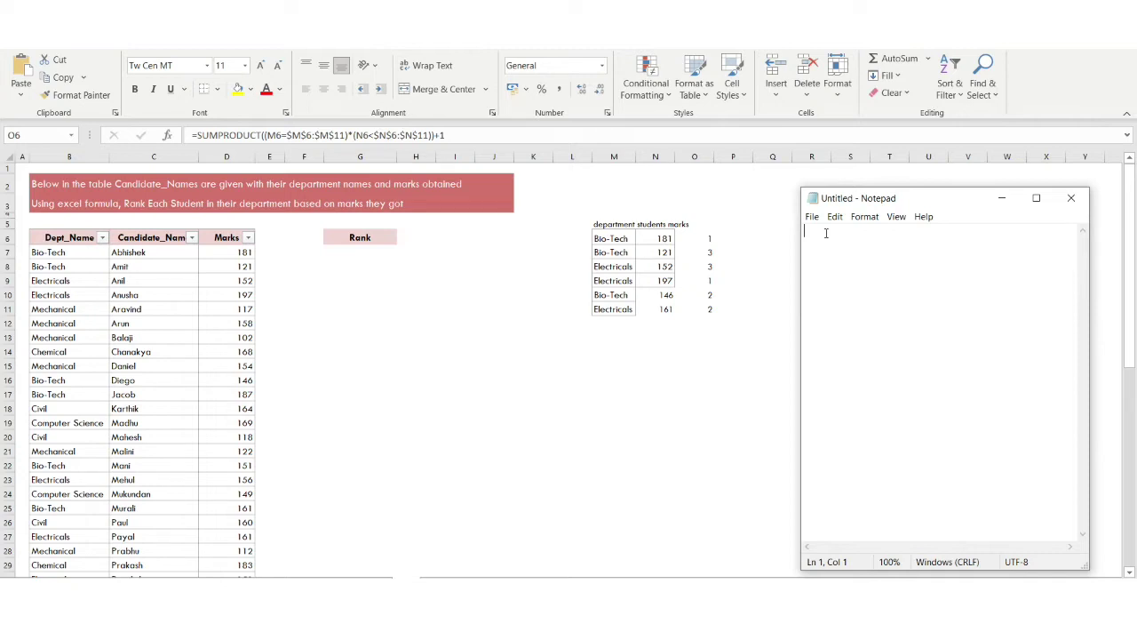
text([] [])
Inspect the condition M6=$M$6:$M$11 in O6 and write its result array in Notepad's first bracket pair as 1,1,0,0,1,0.
click(347, 135)
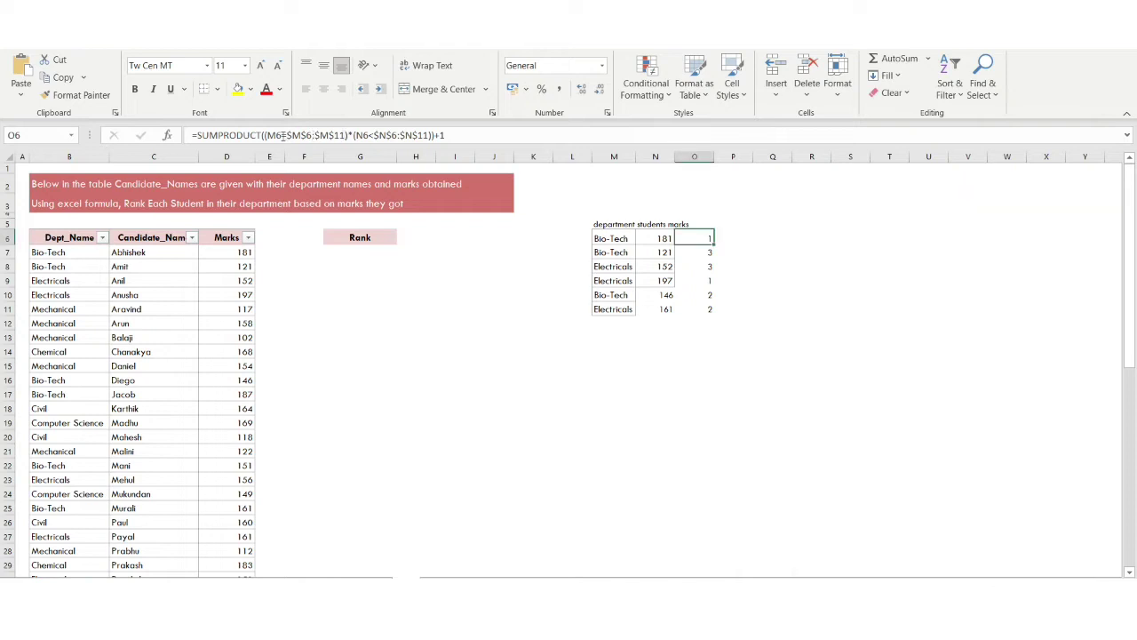
drag(269, 135, 347, 135)
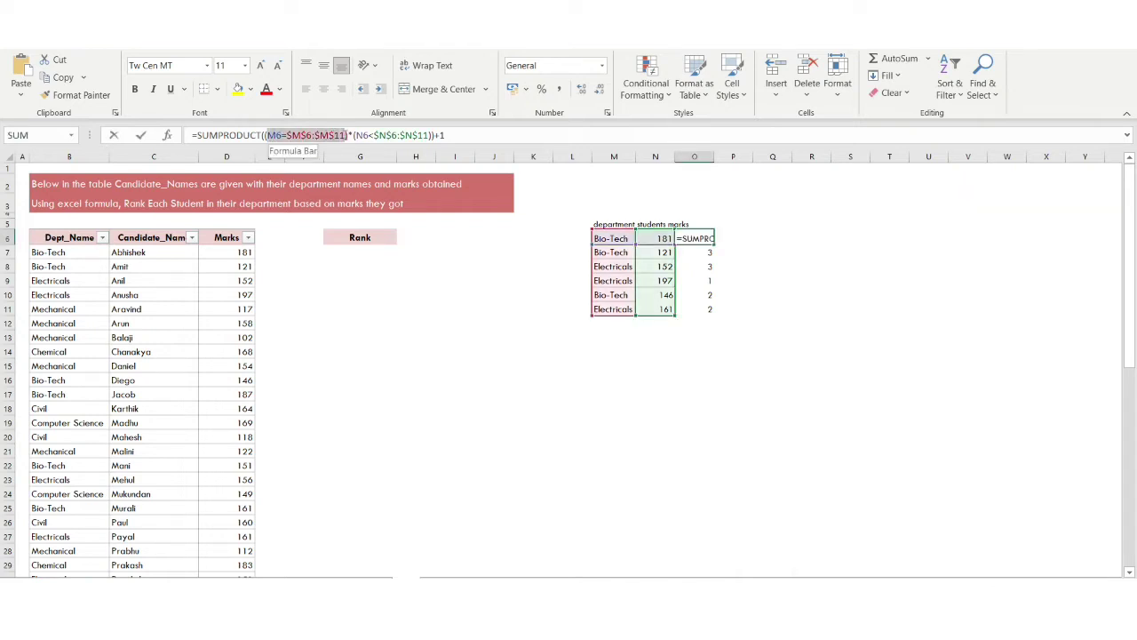
key(alt+Tab)
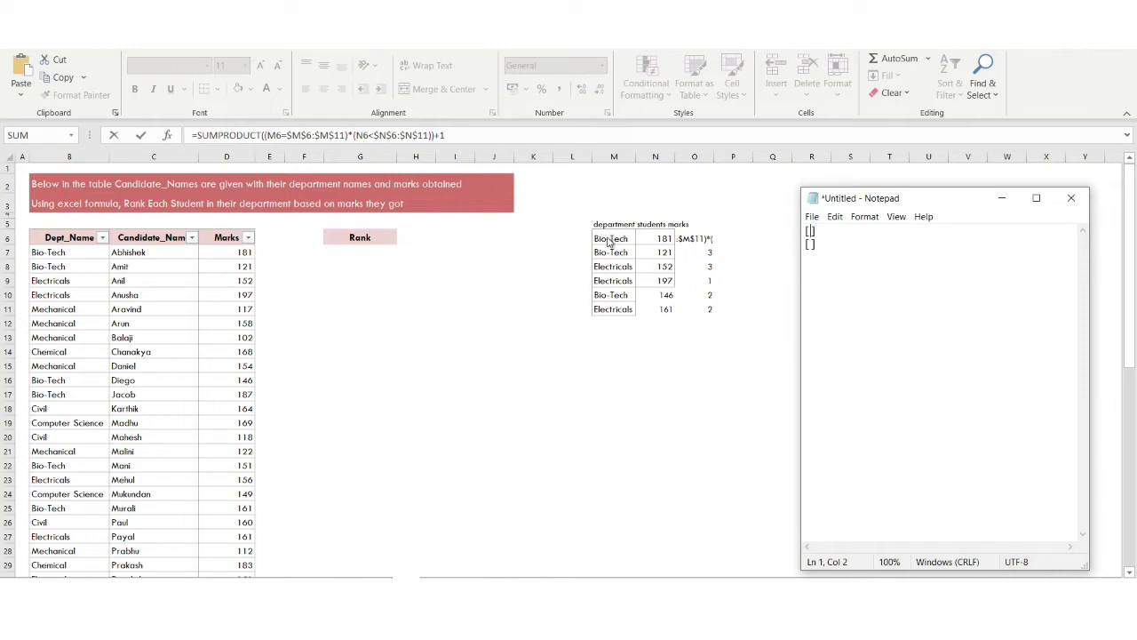
text(1)
text(1,0)
text(,0,1,0)
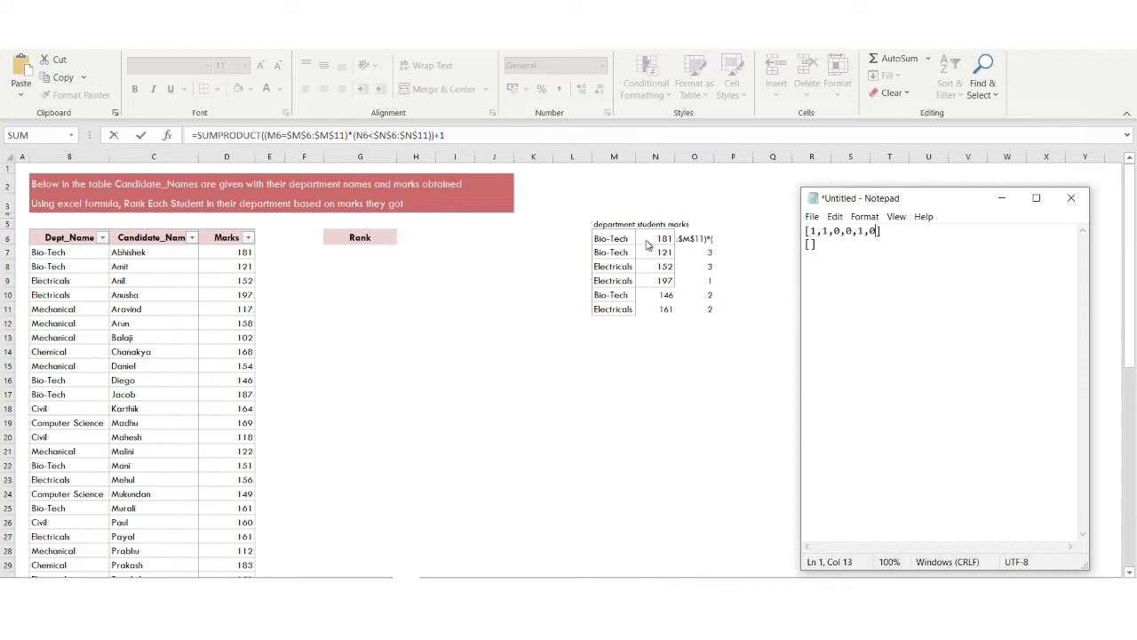
Fill the second bracket pair with 0,0,0,1,0,0 for the marks condition N6<$N$6:$N$11.
click(810, 243)
text(0,)
text(0,0,1,)
text(0,0)
Join the two arrays on one line with a multiplication sign as [1,1,0,0,1,0]*[0,0,0,1,0,0].
drag(881, 244, 805, 230)
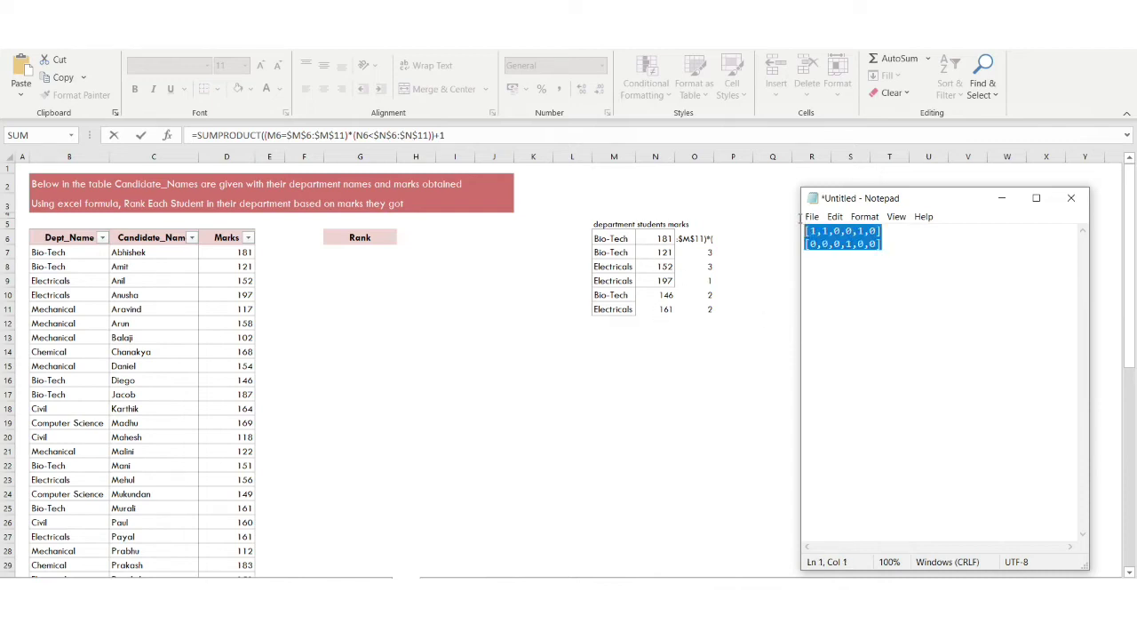
click(895, 246)
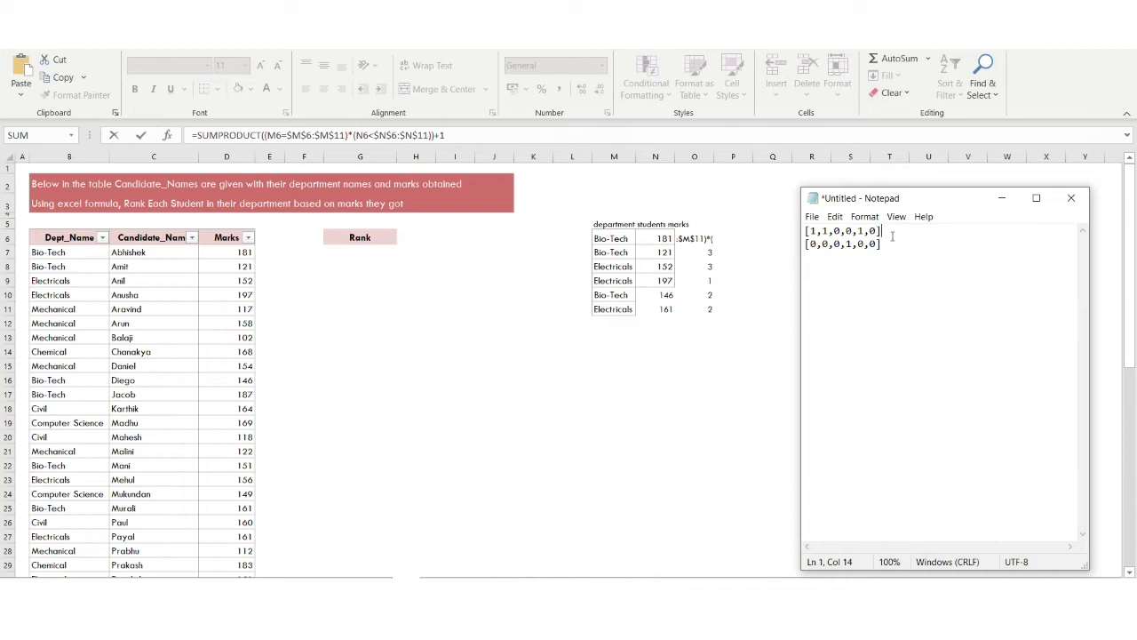
text(*)
key(BackSpace)
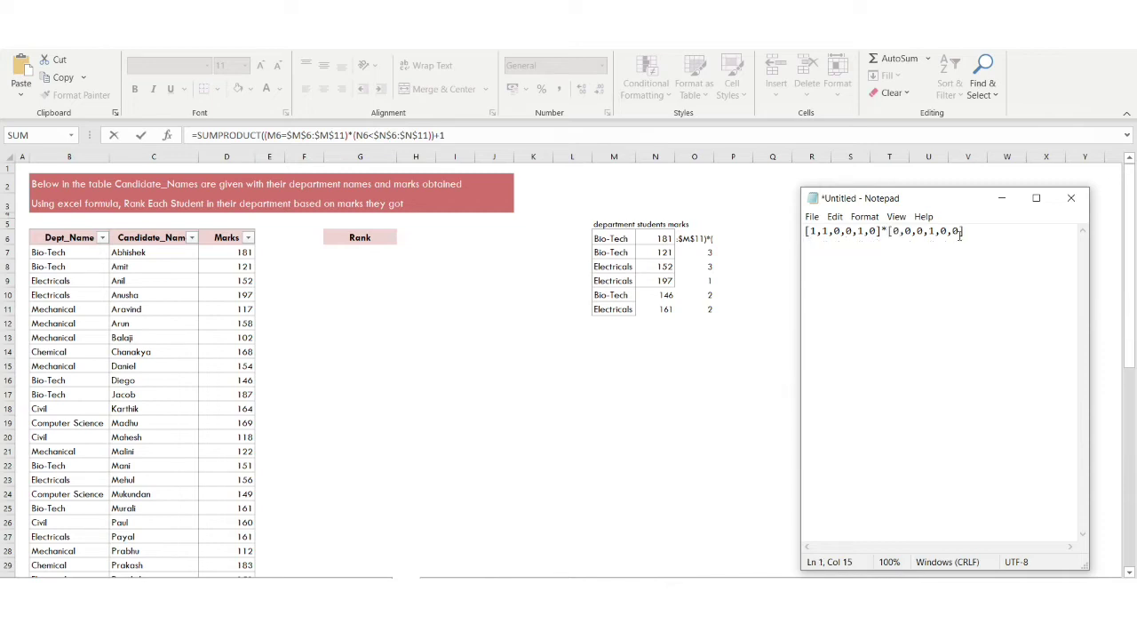
Complete the first calculation line with =[0+0+0+0+0+0]=0+1=1 and widen the Notepad window to show the whole line.
click(976, 230)
text(=)
text([0+0+0+0+0+0]=0)
text(+)
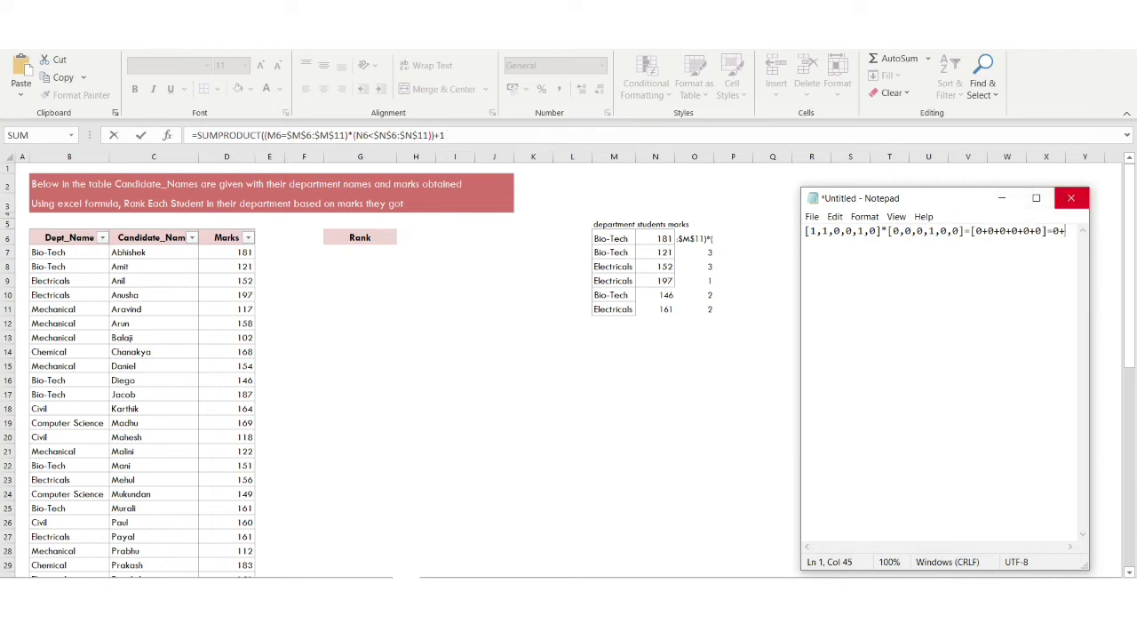
text(1=1)
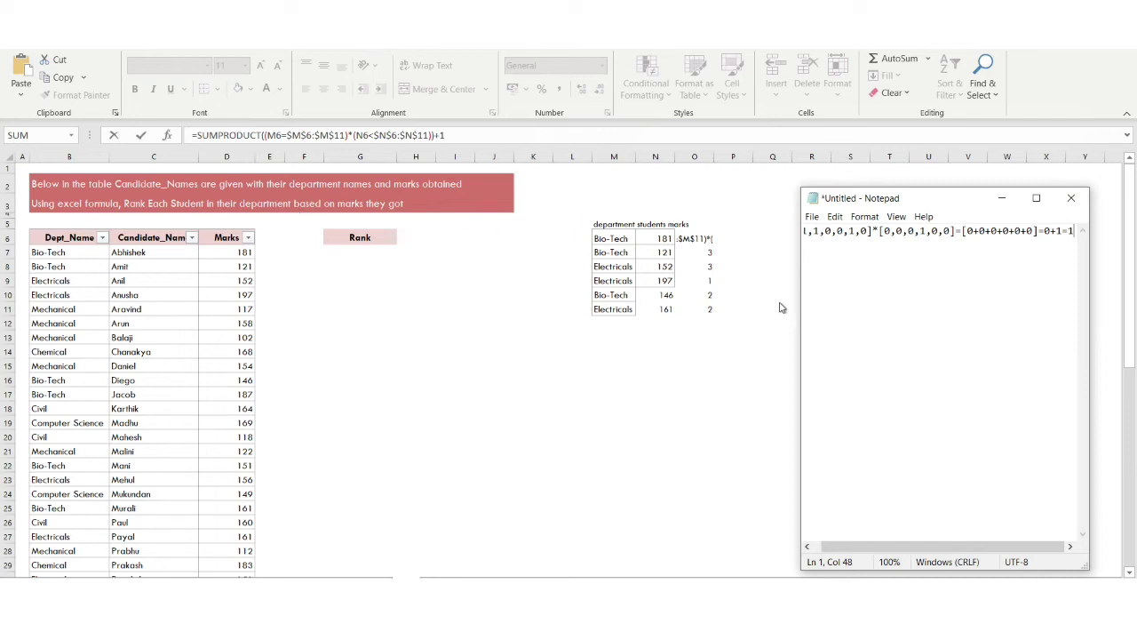
drag(799, 308, 732, 309)
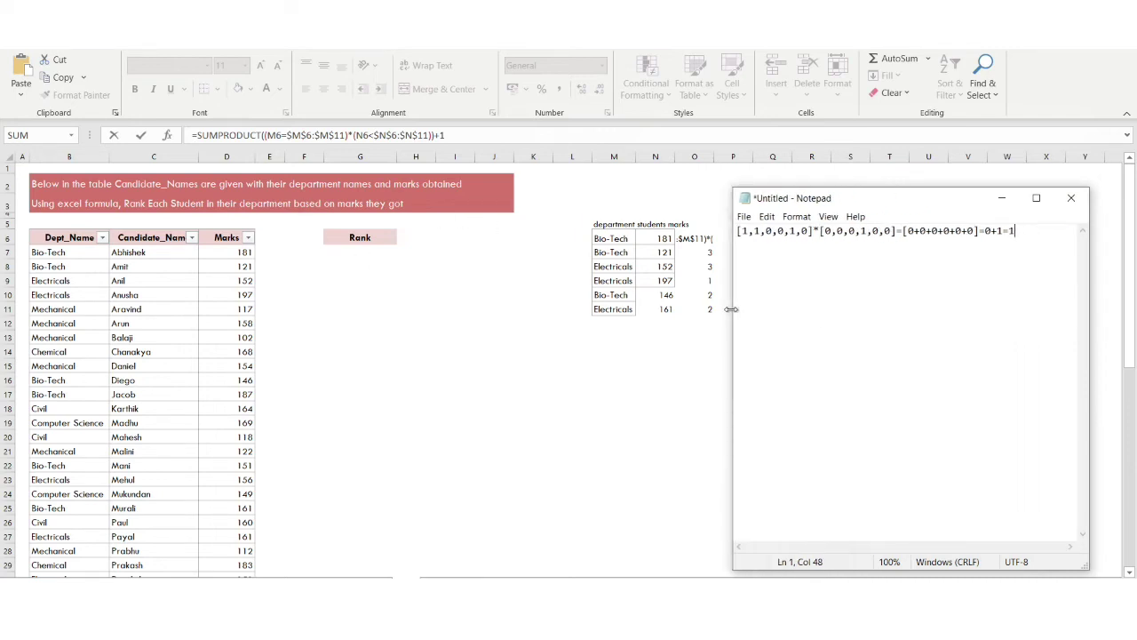
Hide Notepad, commit the open O6 formula in Excel, and return to Notepad.
click(1004, 199)
key(Return)
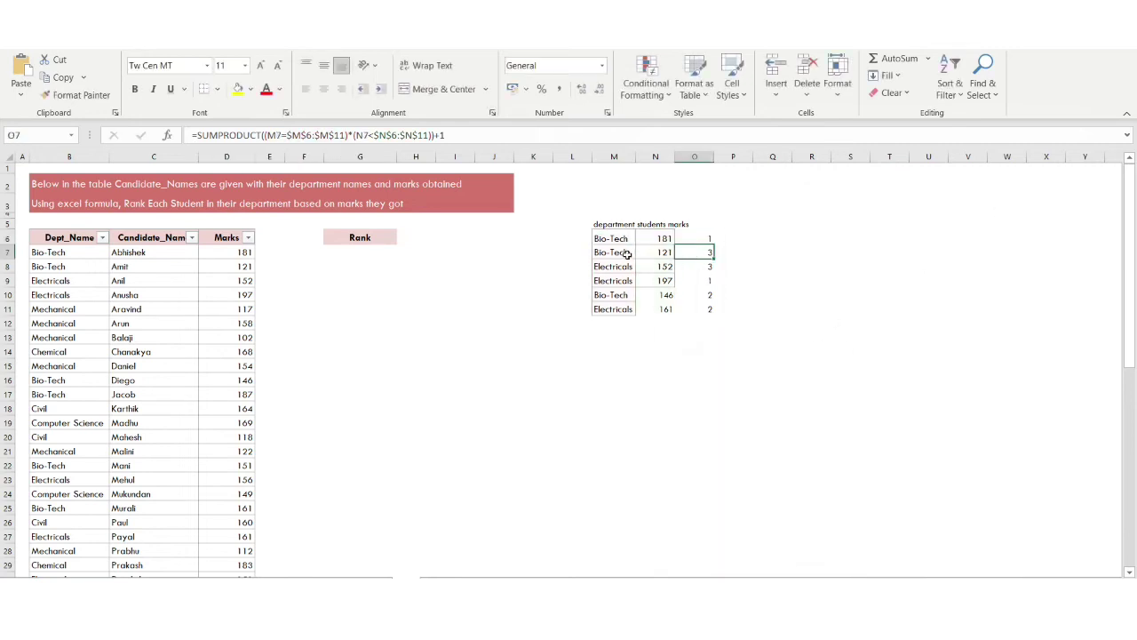
key(alt+Tab)
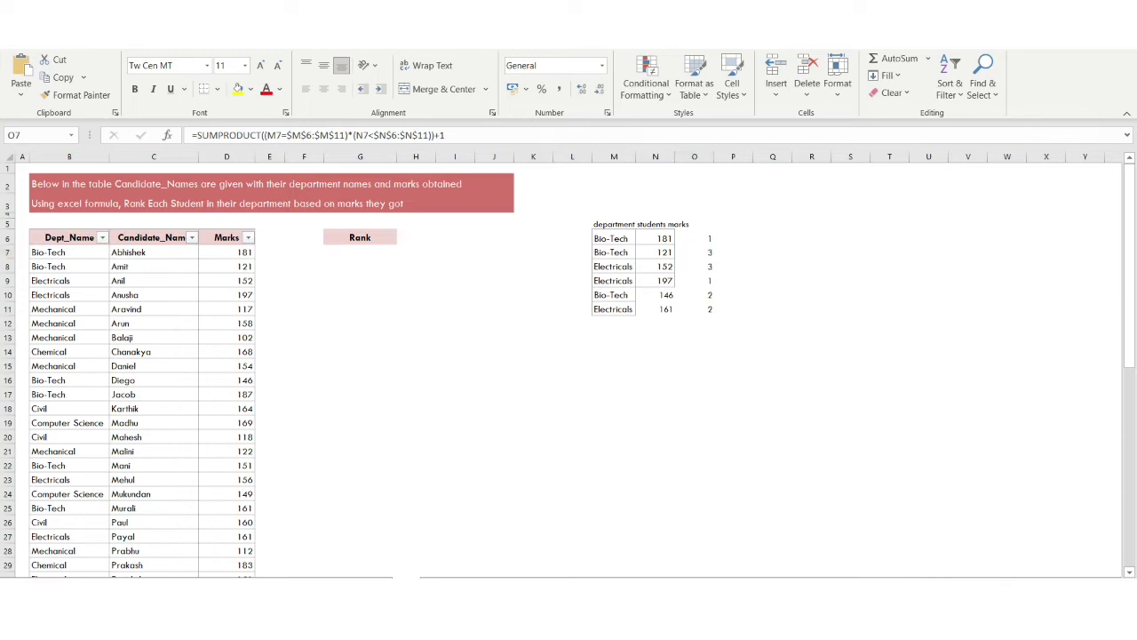
Write []*[] on a new line below the first calculation, leaving one blank line between them.
drag(1017, 231, 884, 230)
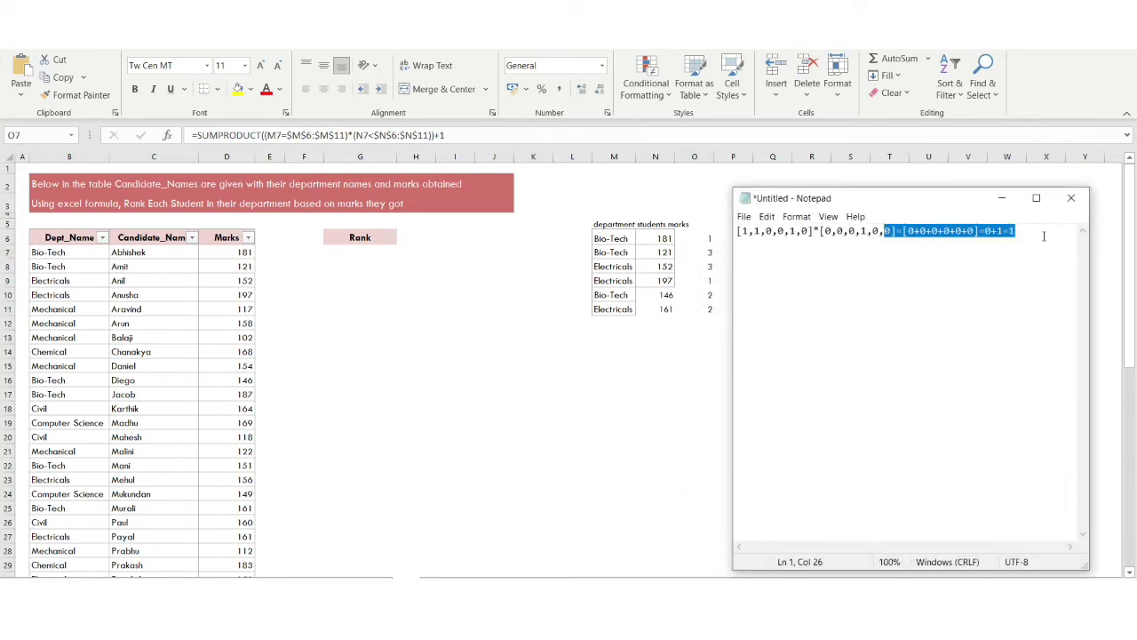
key(Down)
text([]*)
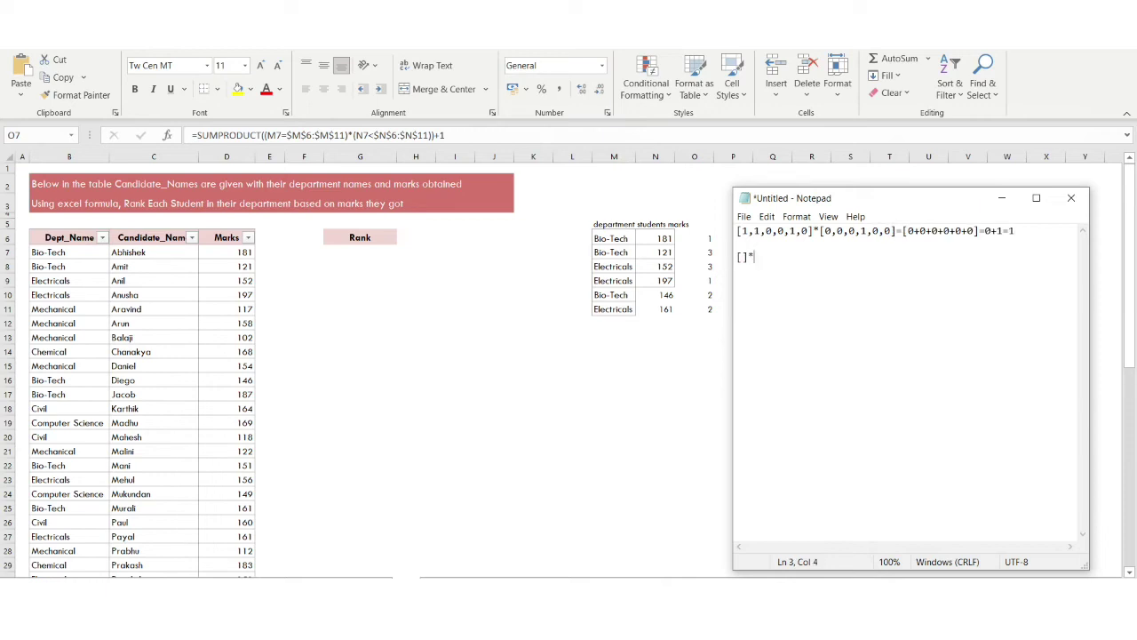
text([])
Fill the new line's first bracket pair with 1,1,0,0,1,0 for the O7 department condition.
text(1,)
text(1,)
text(0,)
text(0)
text(,1)
text(,)
text(0)
Fill the new line's second bracket pair with 1,0,1,1,1,1 for the O7 marks condition.
text(1)
text(,)
text(0,)
text(1)
text(,)
text(1)
text(,)
text(1)
text(,1)
Complete the O7 calculation line with =[1+0+0+0+1+0]=2+1=3 and start a new line below it.
text(=)
key(BackSpace)
text(=[1+)
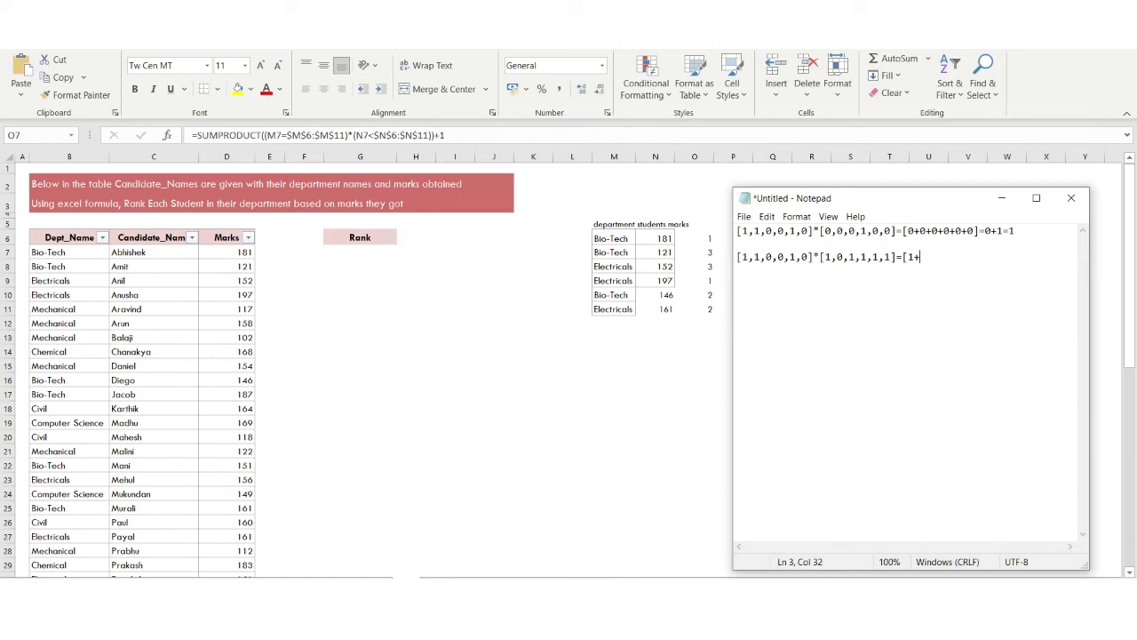
text(0+0+0)
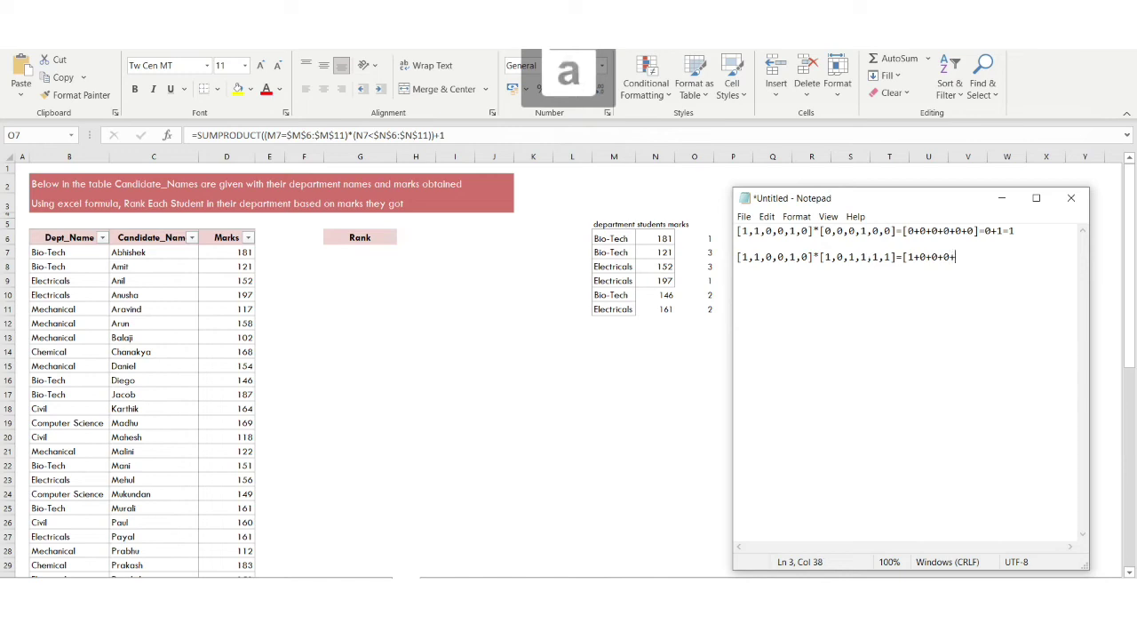
text(+)
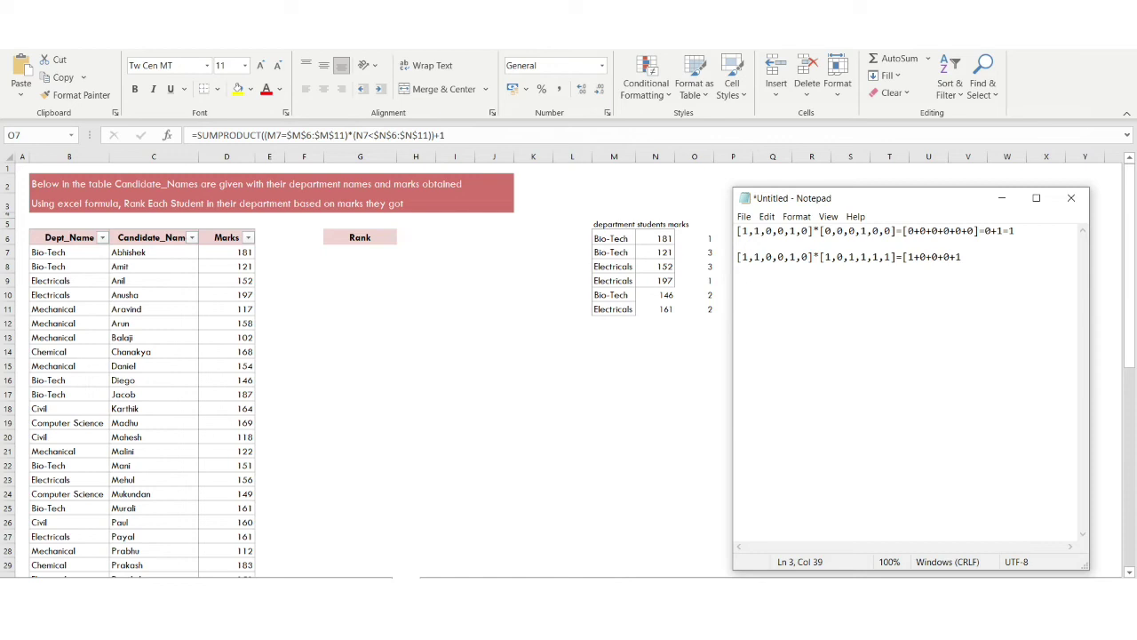
text(1+0)
text(])
text(]=)
text(2)
text(+1)
text(=3)
key(Return)
Switch back to Excel and review the ranks in the sample table M6:O11.
click(685, 255)
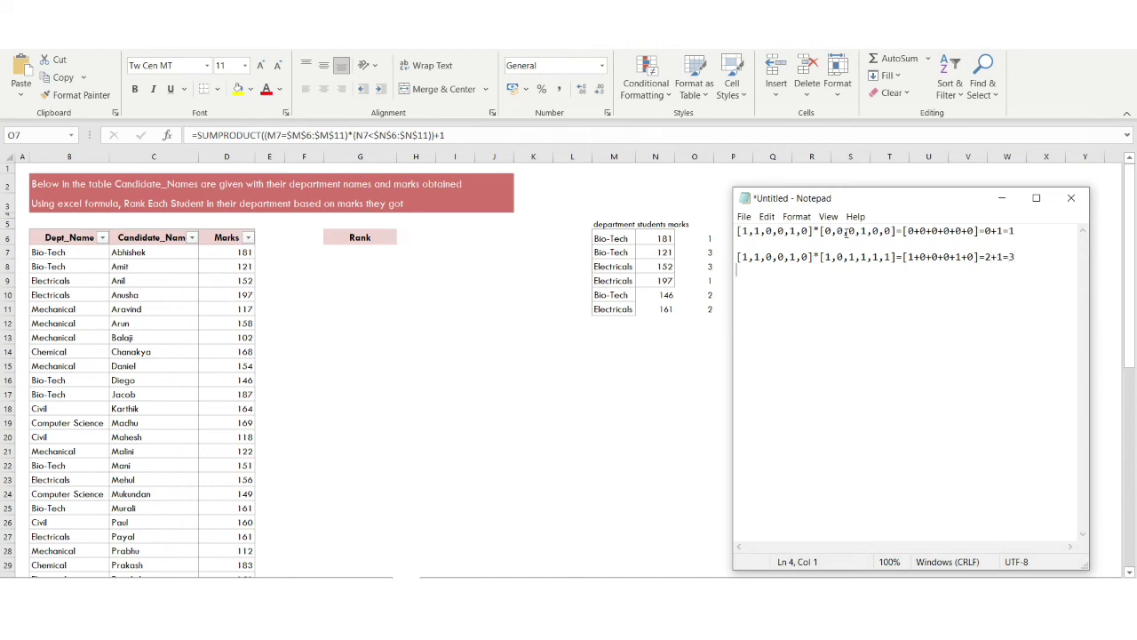
click(997, 202)
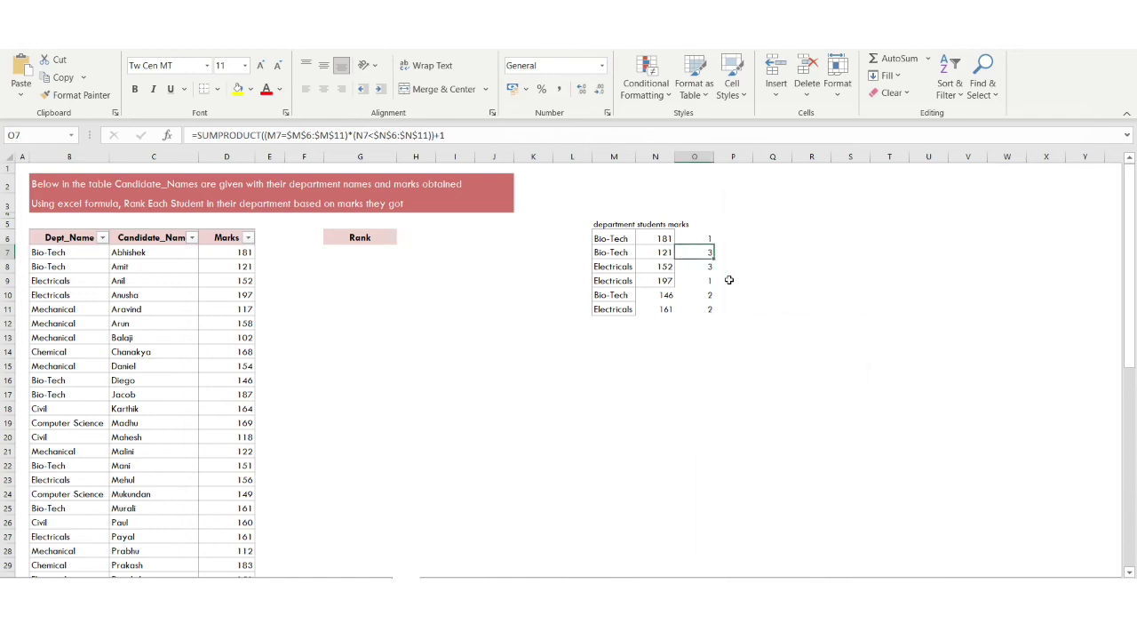
key(Down)
drag(612, 237, 701, 310)
click(350, 250)
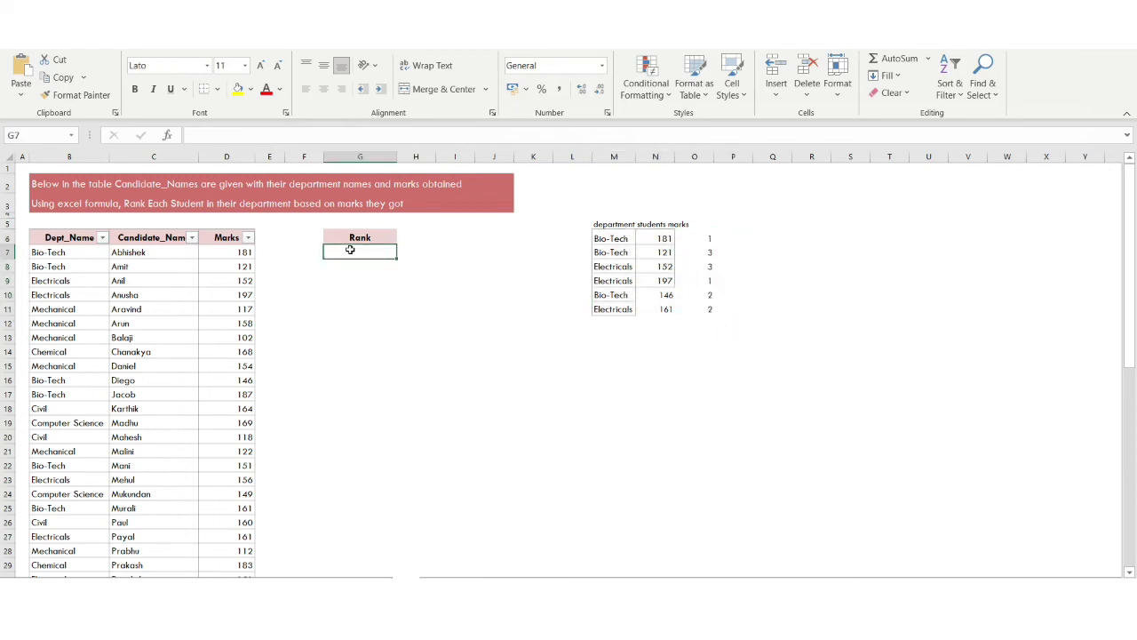
text(=)
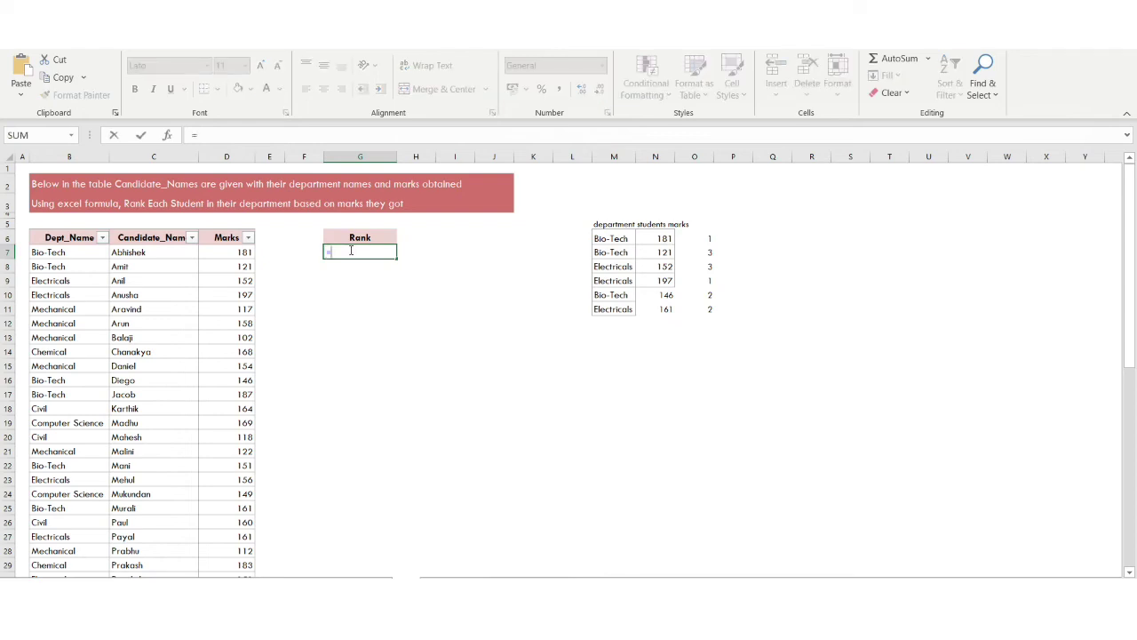
key(Escape)
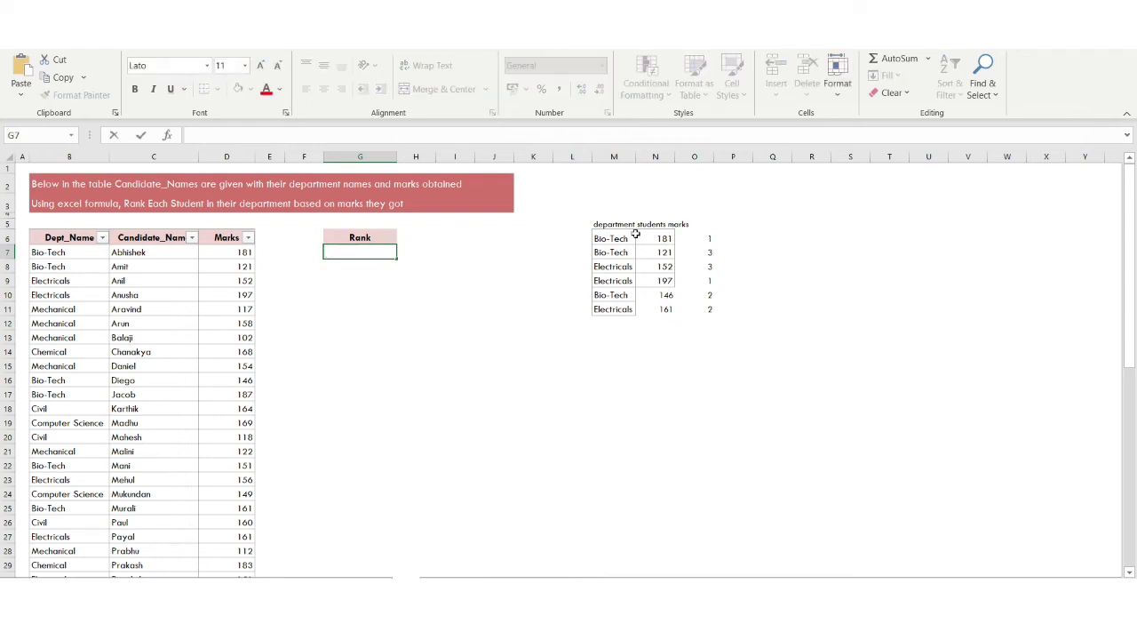
click(700, 236)
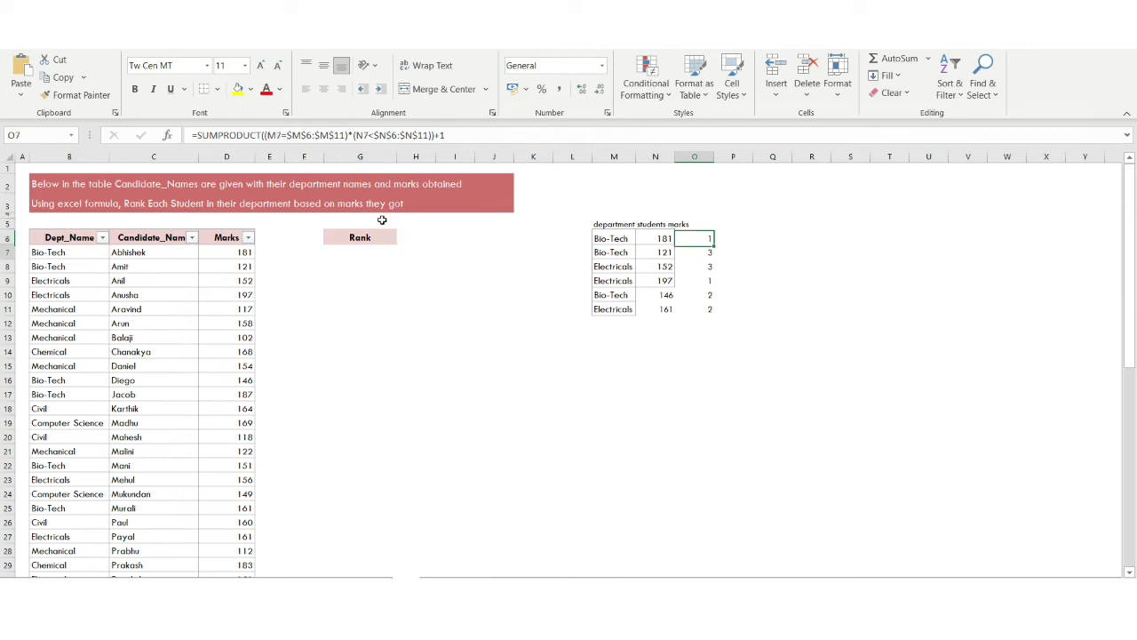
Begin the rank formula in G7 as =sumproduct()+1.
click(358, 251)
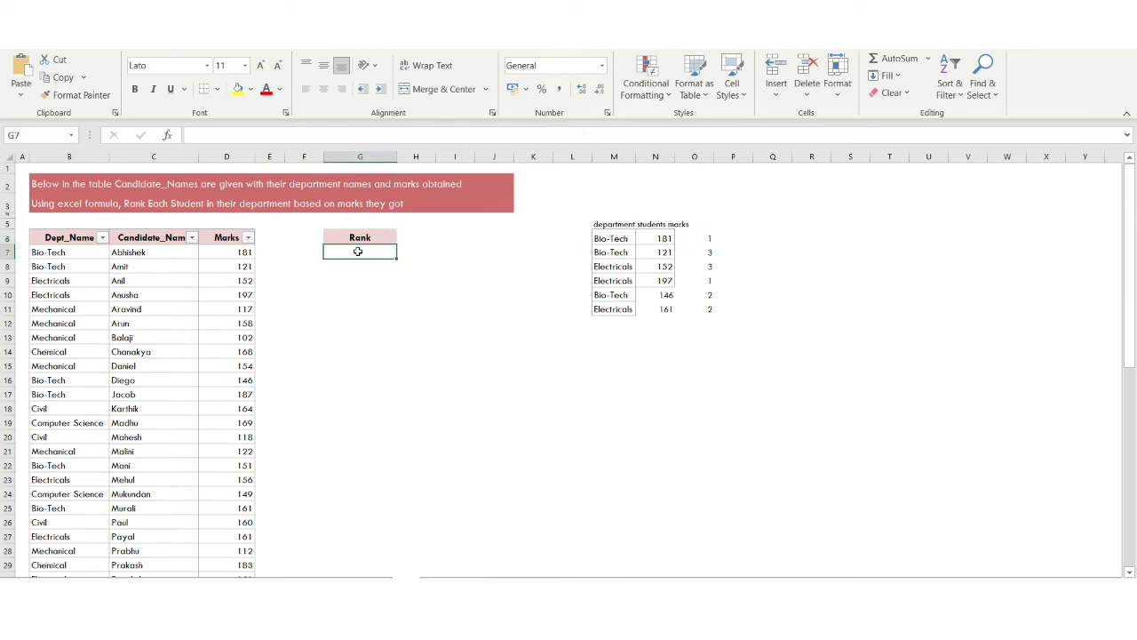
text(=sum)
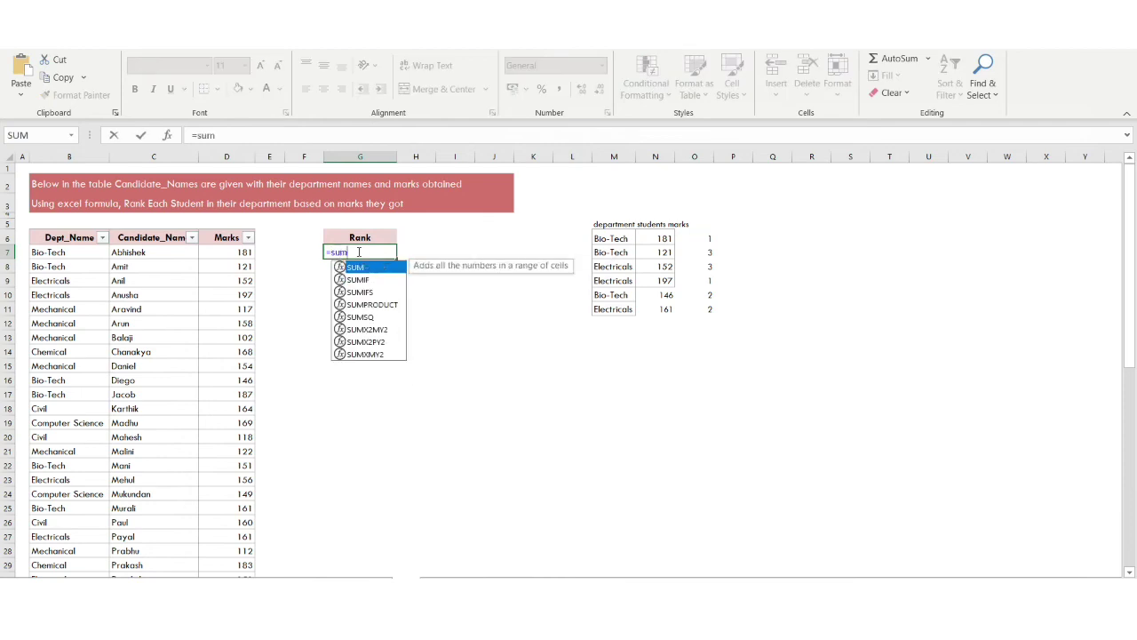
text(prod)
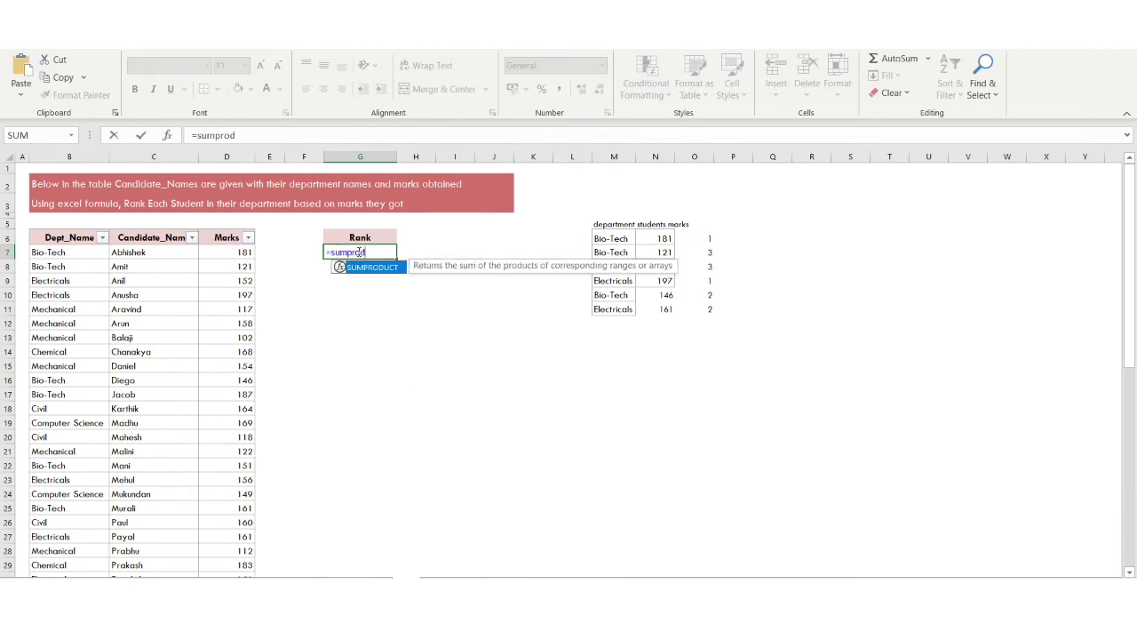
text(uct()
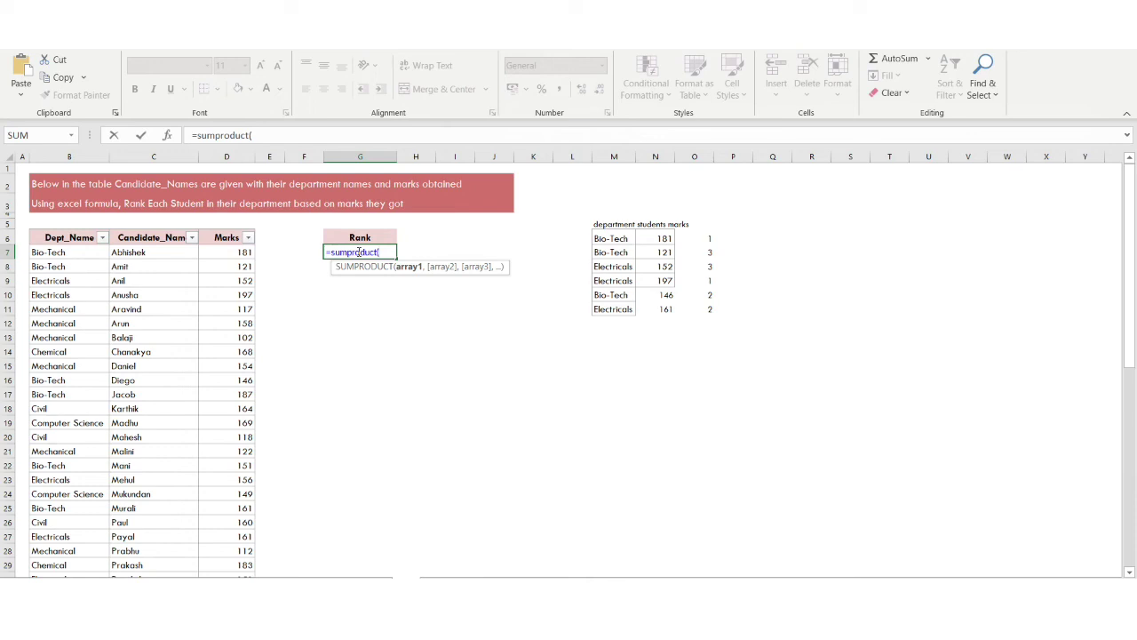
text()+1)
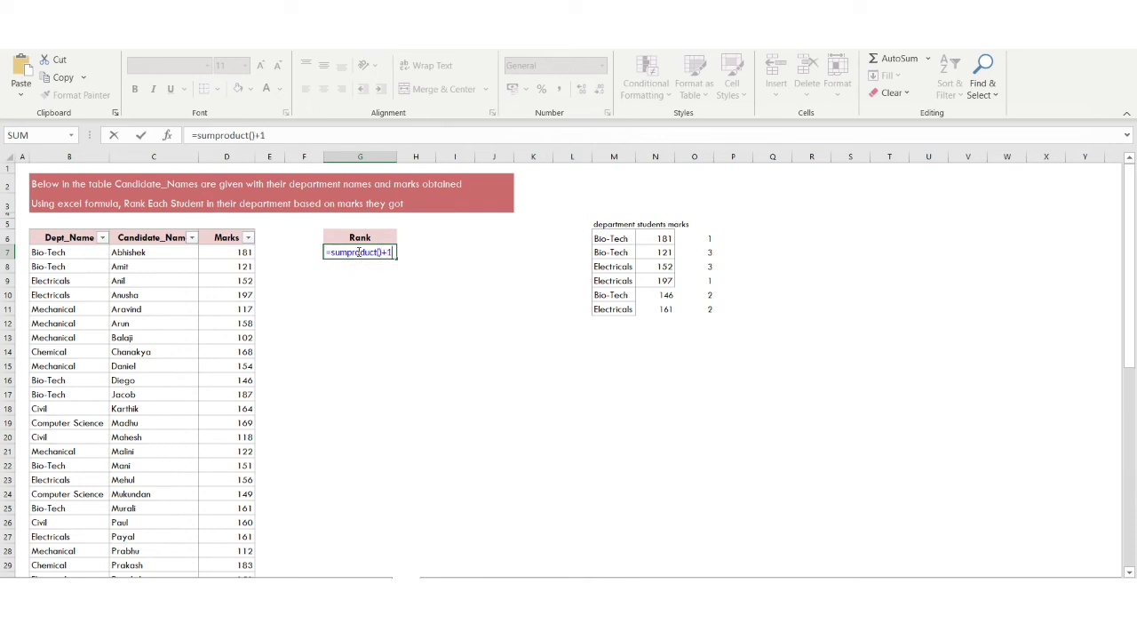
Insert the department condition (B7=$B$7:$B$56) and a multiplication sign inside SUMPRODUCT, with the department range made absolute.
click(251, 135)
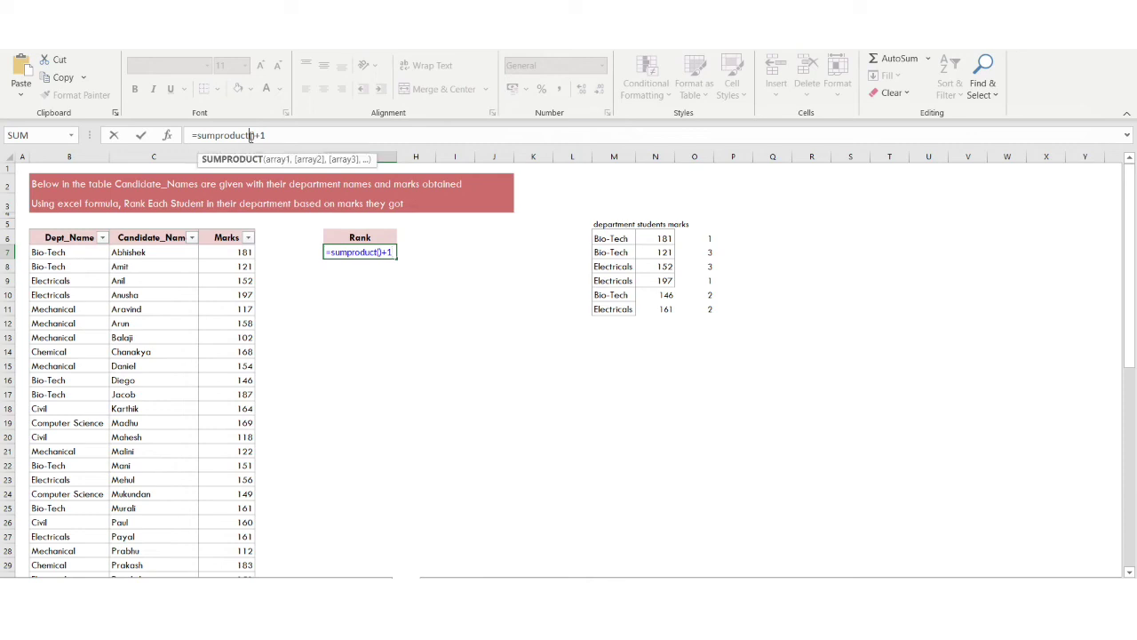
text(()
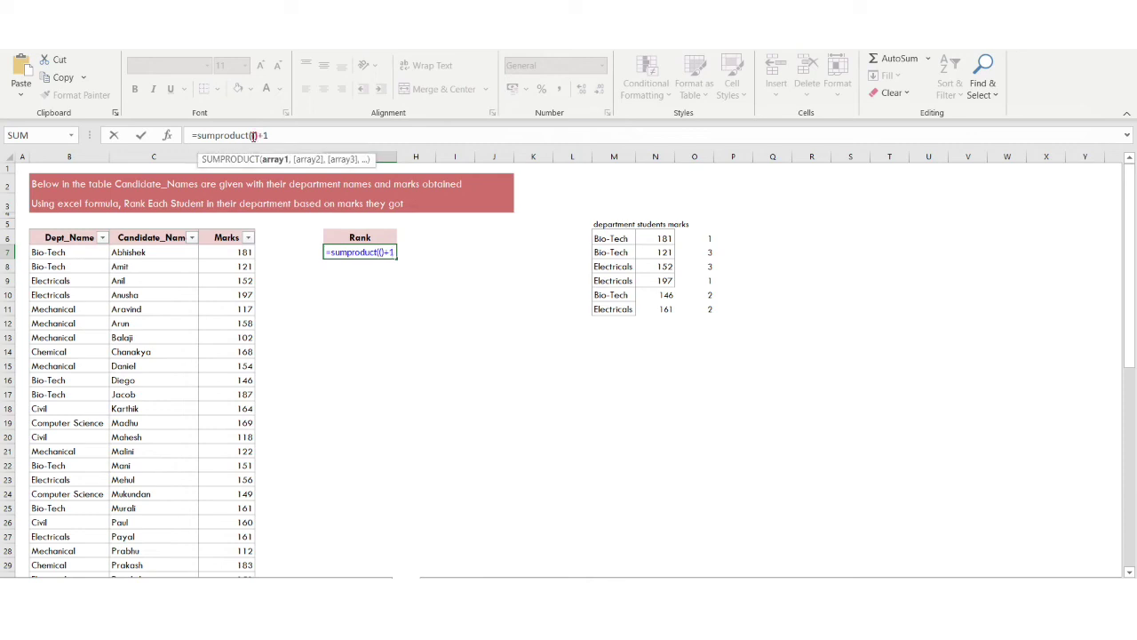
text())
text(")
text())
click(72, 253)
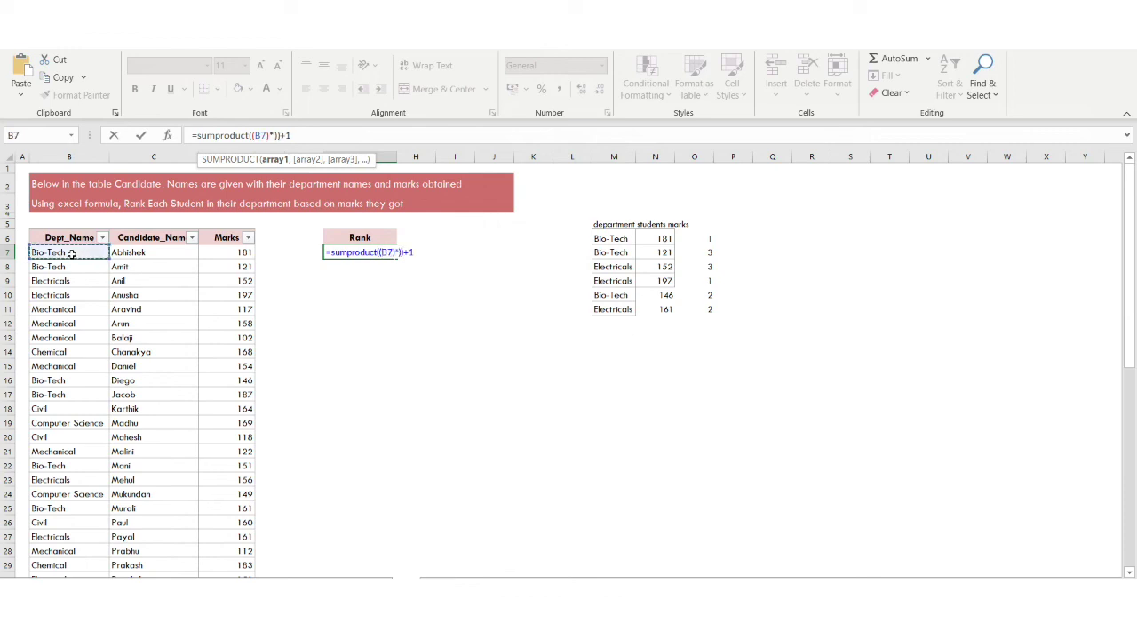
text(=)
click(72, 253)
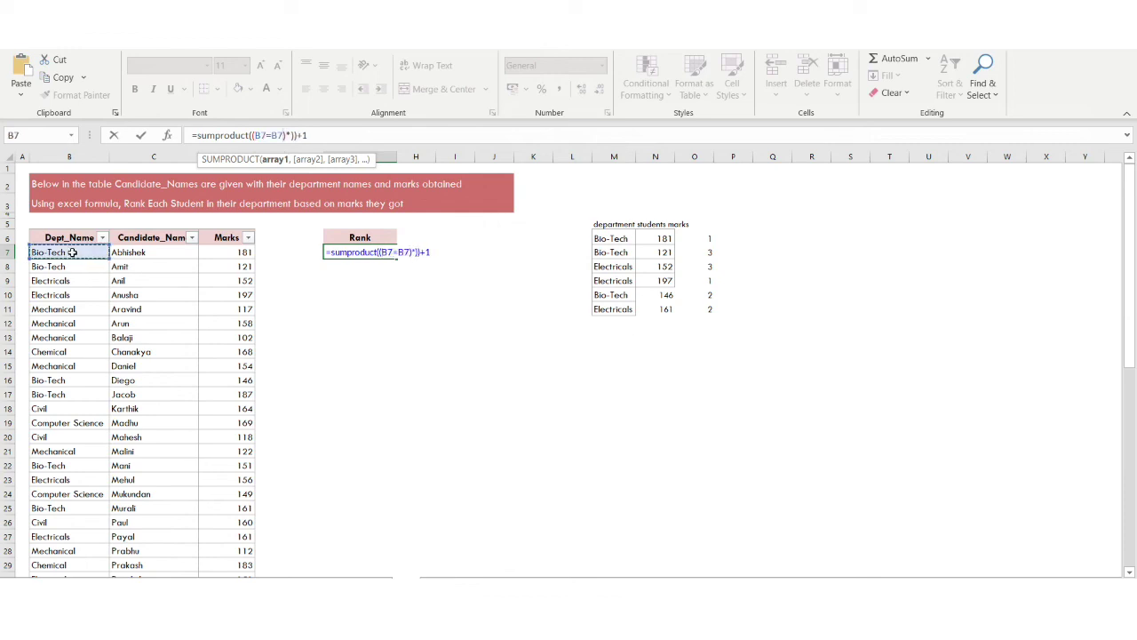
key(ctrl+shift+Down)
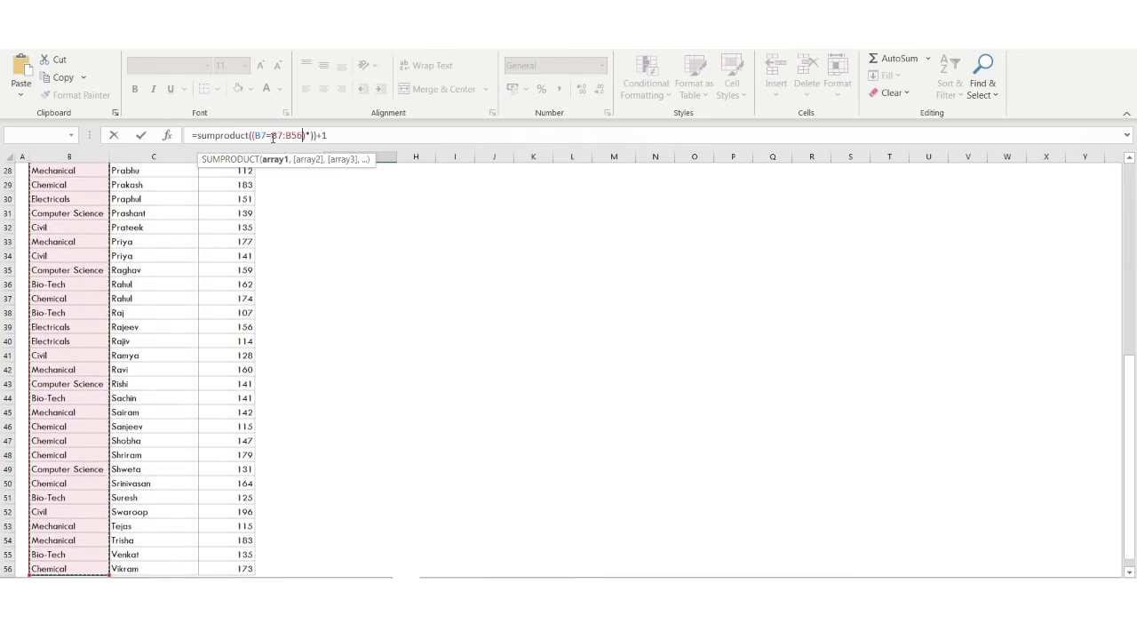
drag(272, 135, 302, 135)
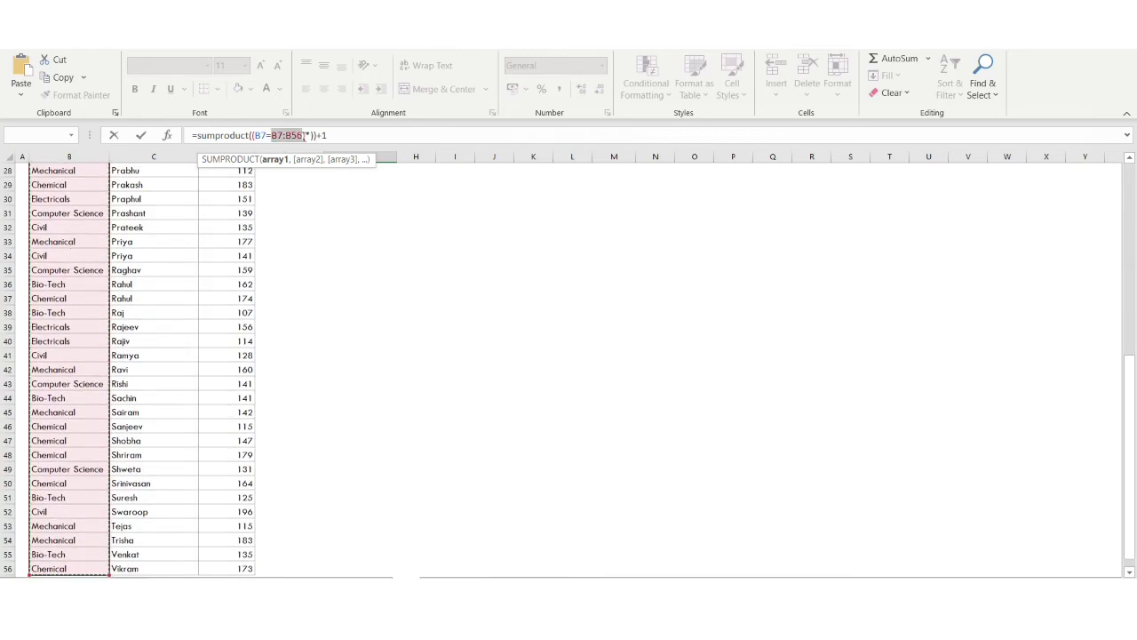
key(F4)
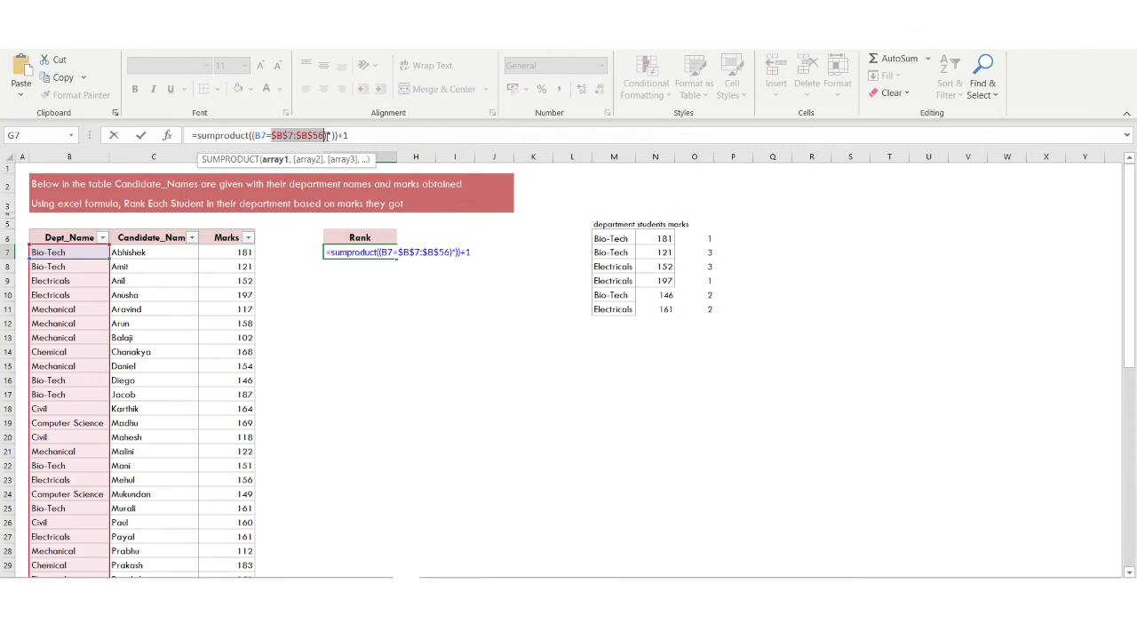
Add the marks condition (D7<$D$7:$D$56) with an absolute range, enter the formula in G7, and reselect that cell.
click(331, 135)
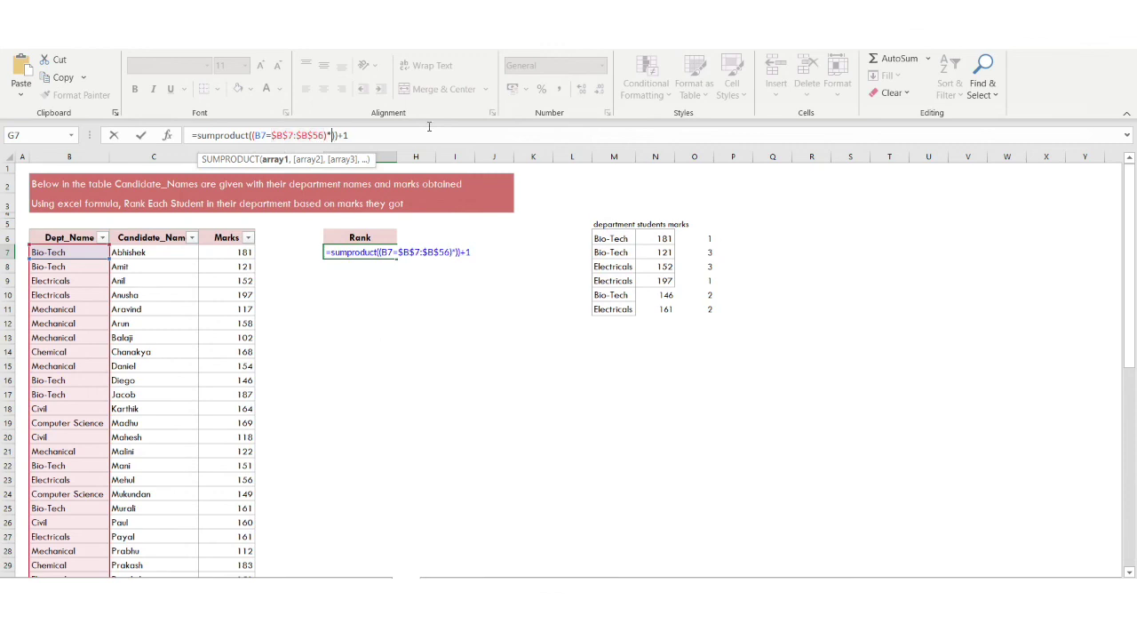
text(()
click(215, 252)
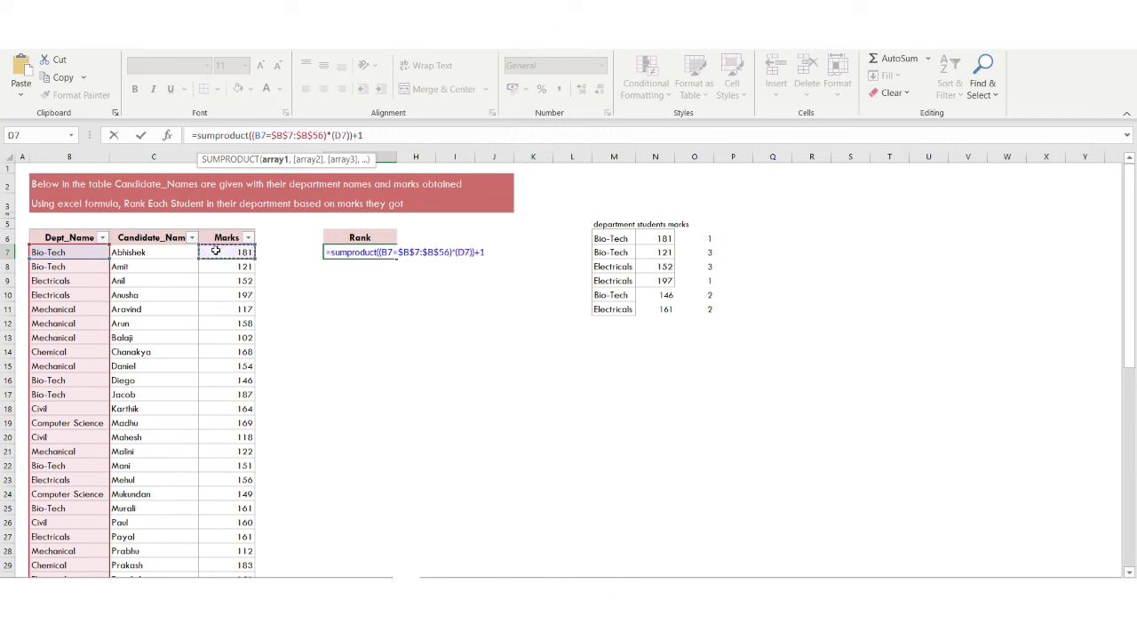
text(<)
click(215, 251)
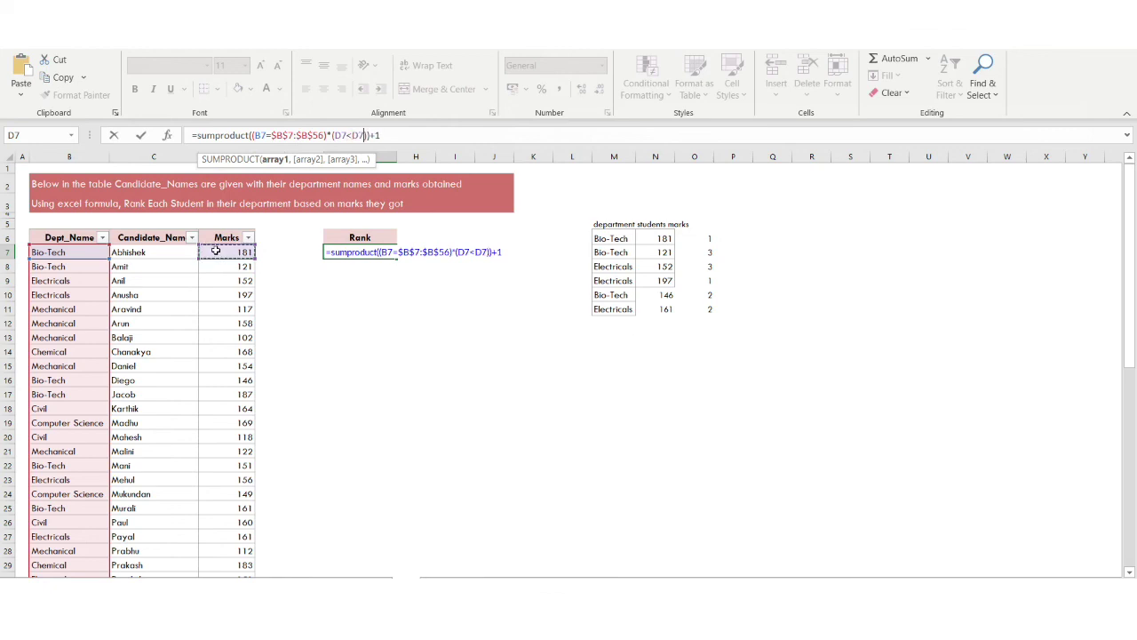
key(ctrl+shift+Down)
drag(352, 134, 388, 134)
key(F4)
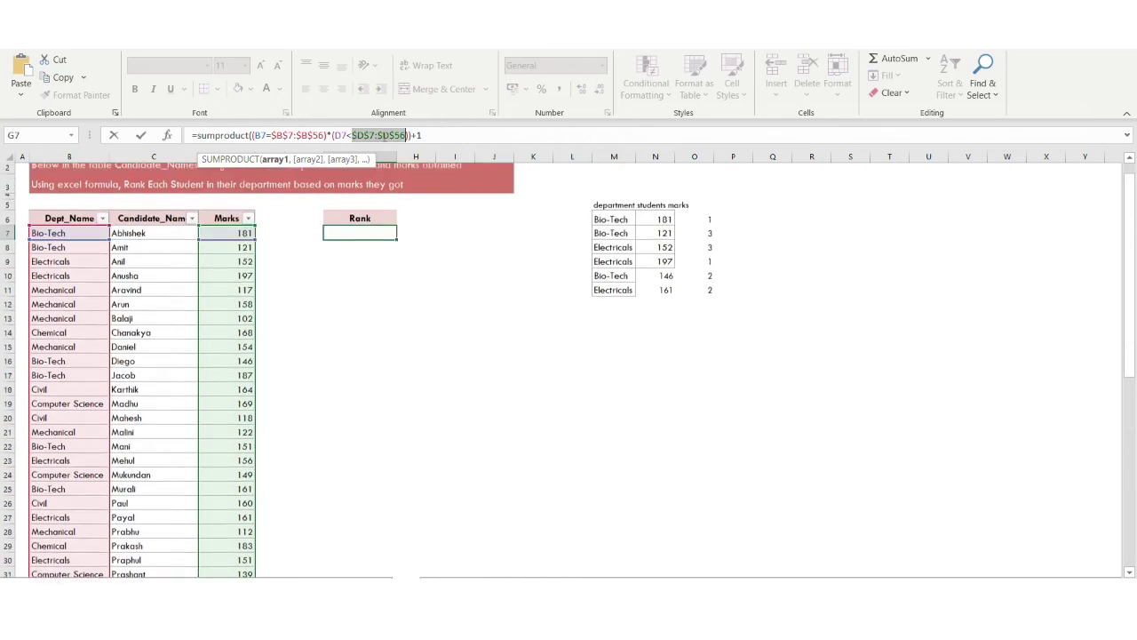
click(436, 138)
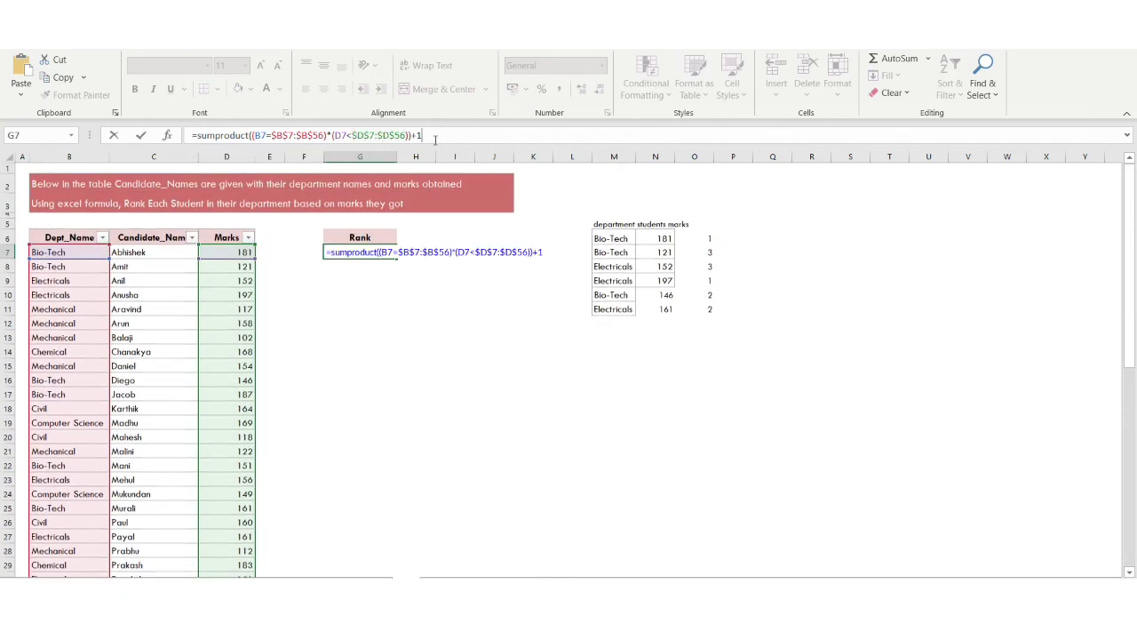
key(Return)
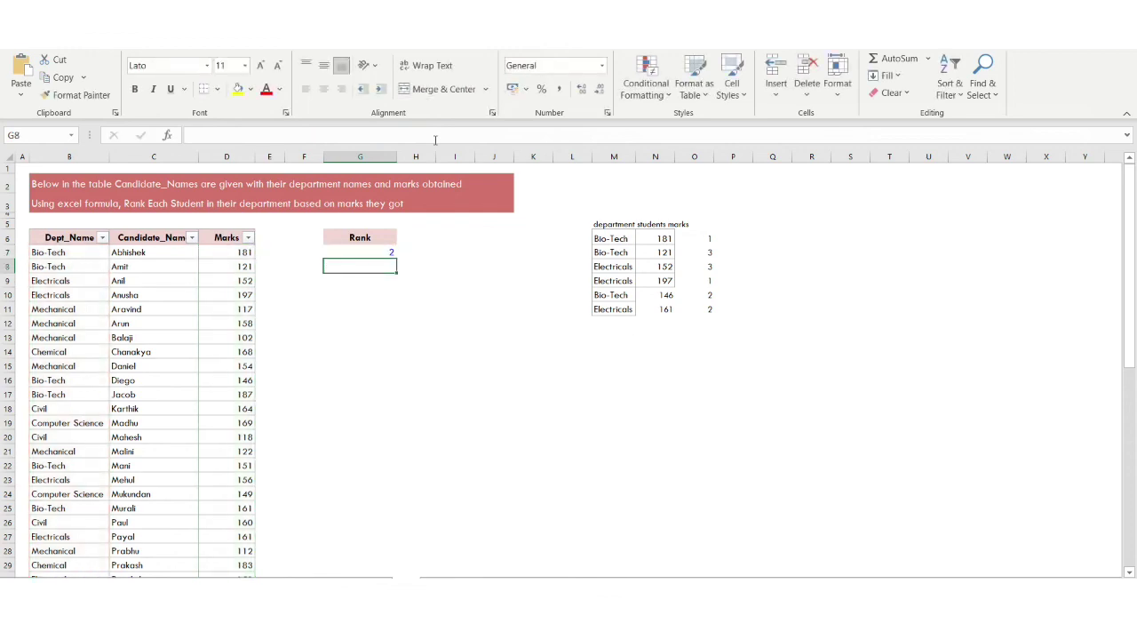
click(373, 252)
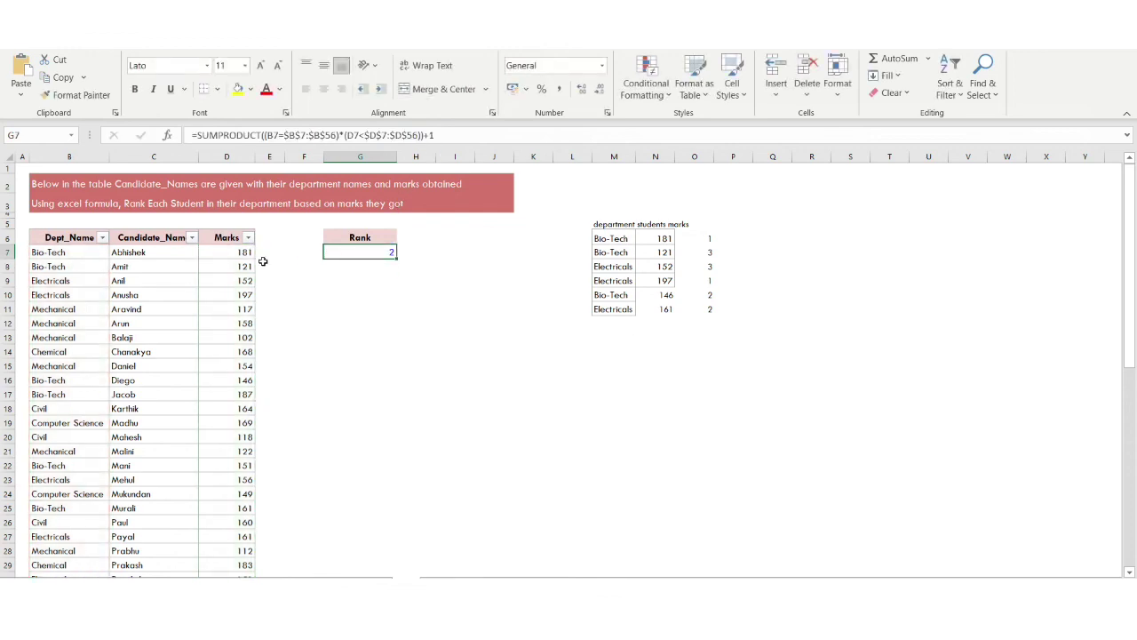
Copy the rank formula from G7 down the Rank column through G57 to cover every candidate, and reselect G7.
click(231, 252)
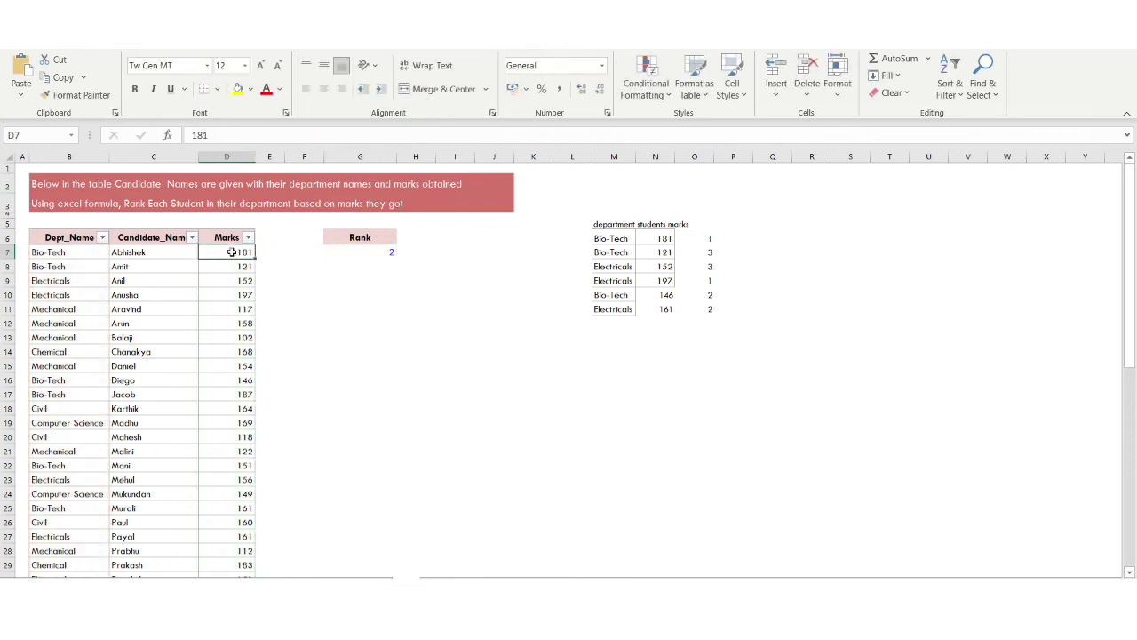
key(ctrl+Down)
key(Right)
key(Right)
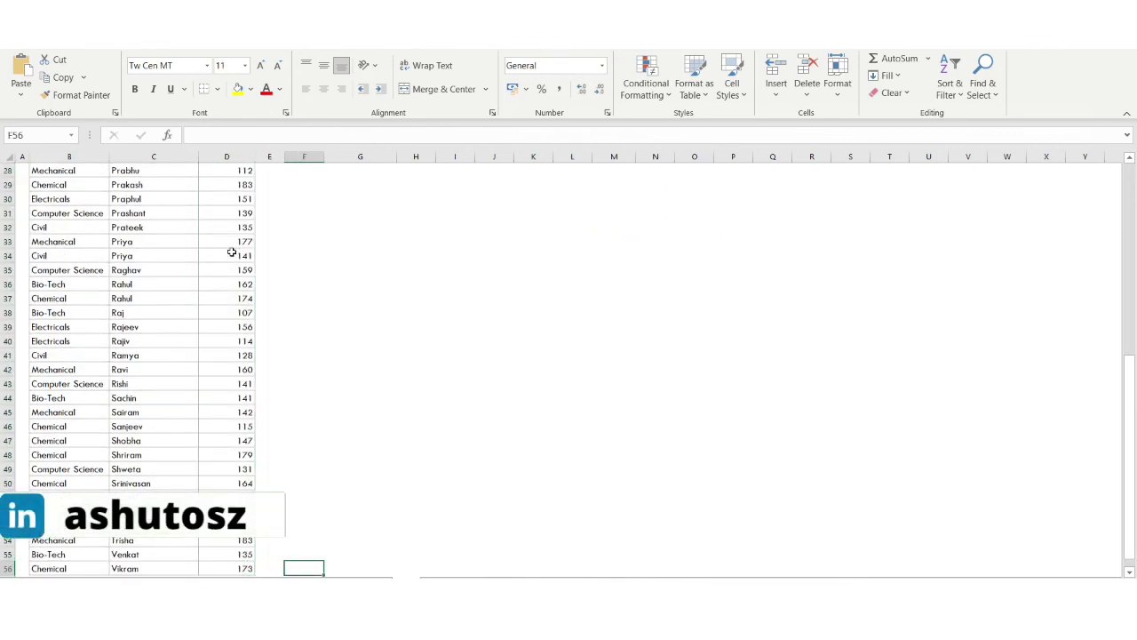
key(ctrl+space)
scroll(231, 253, up, 9)
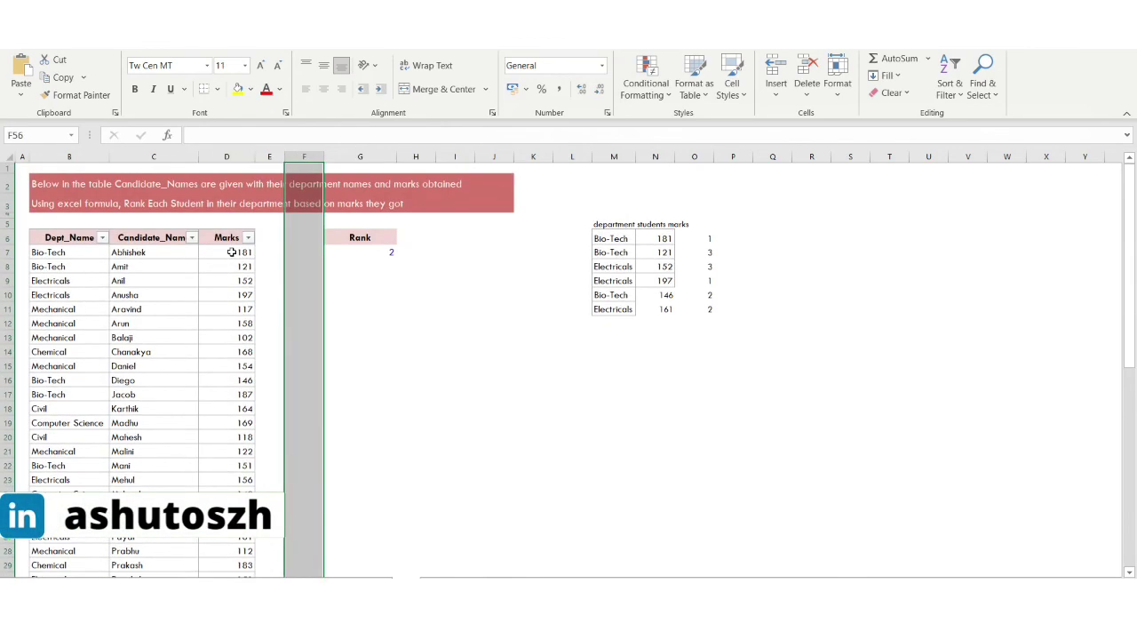
key(Down)
key(Right)
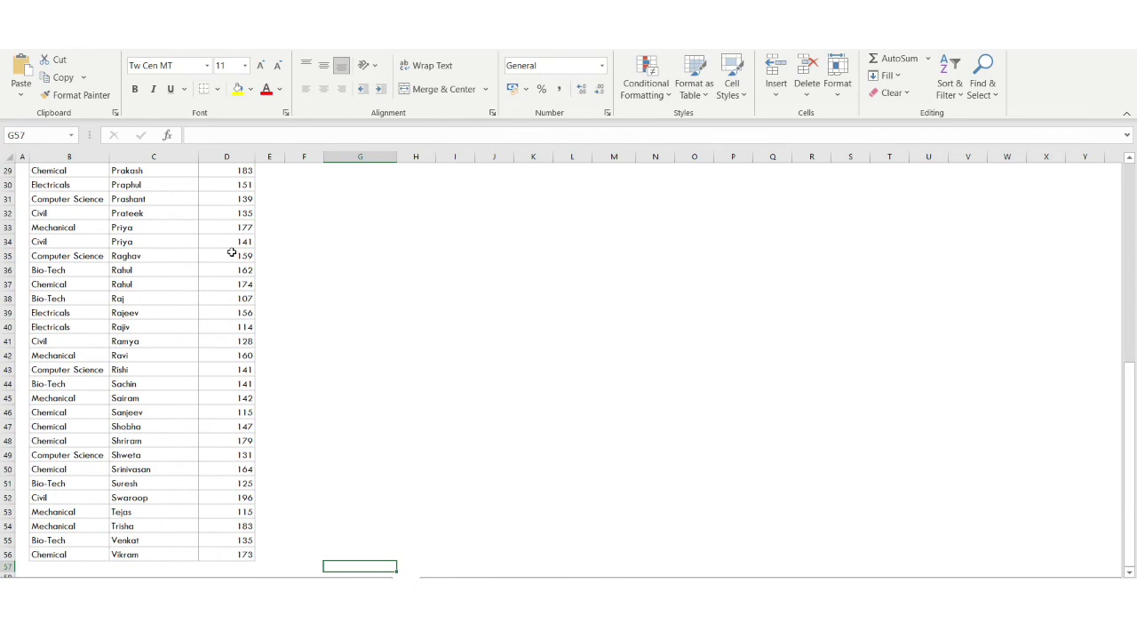
key(ctrl+space)
scroll(231, 252, up, 7)
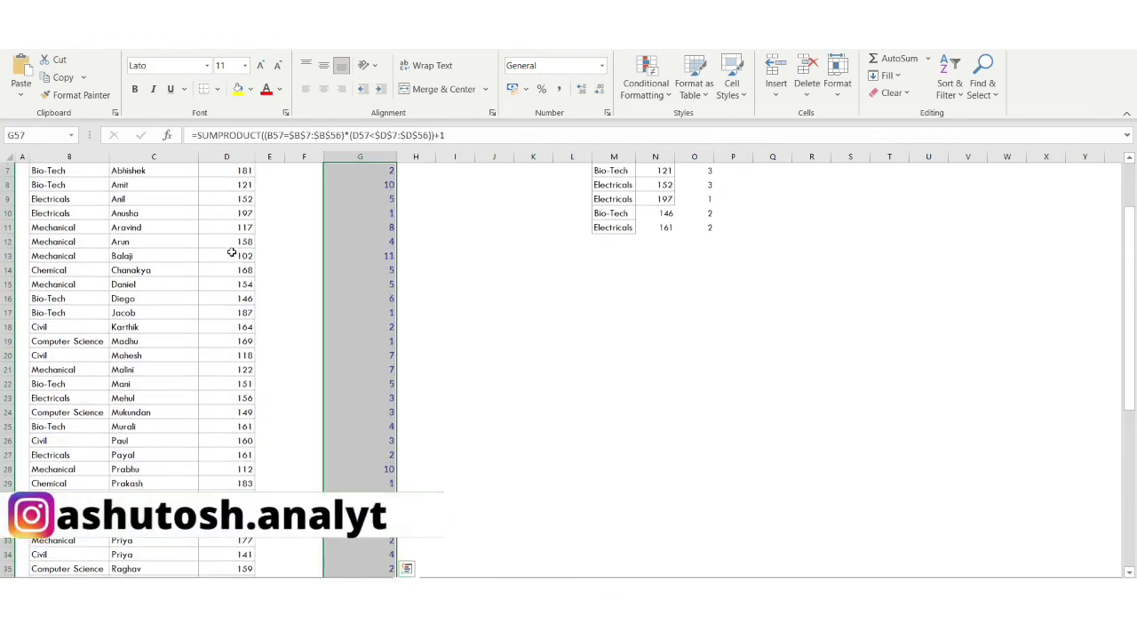
key(ctrl+v)
click(330, 261)
scroll(330, 261, up, 2)
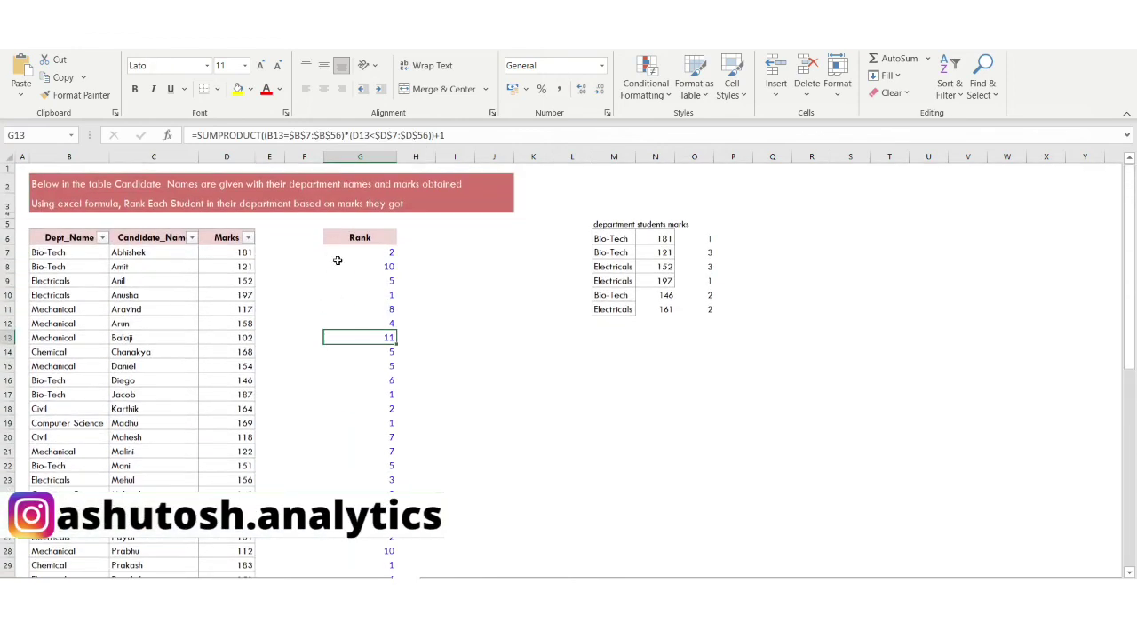
click(350, 254)
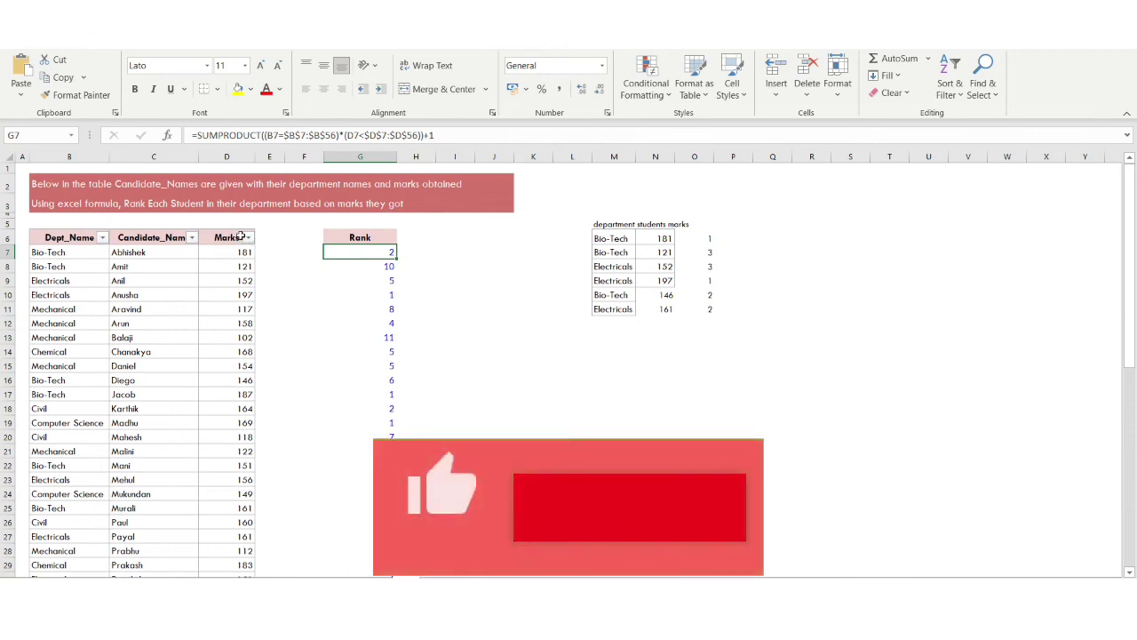